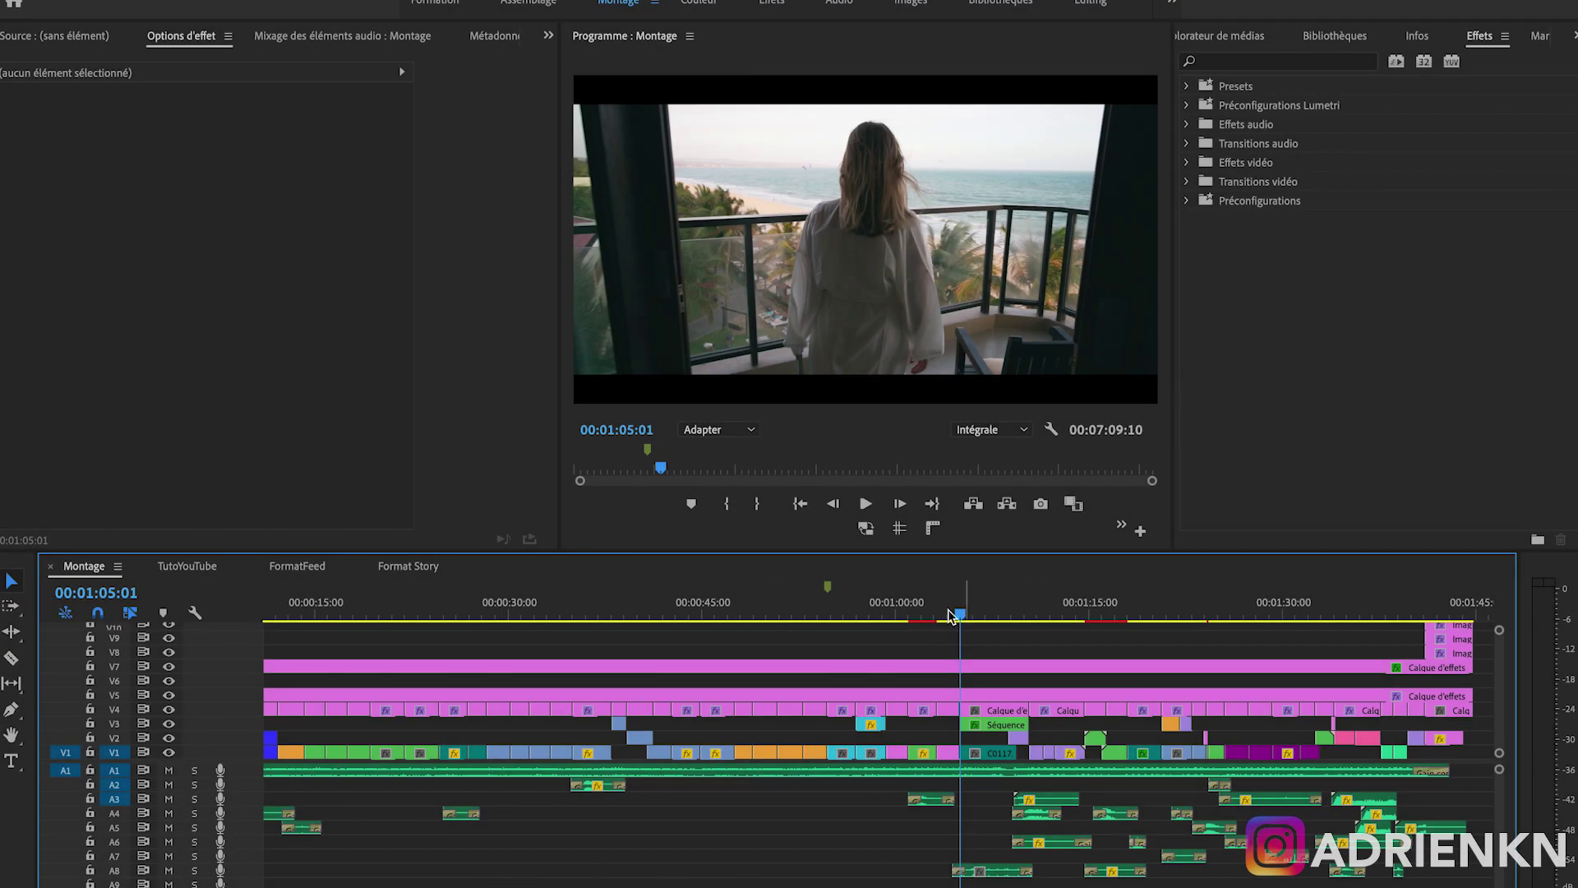
- Jump to the desert drone shot and select the clips in the montage's later part
click(983, 616)
click(1061, 616)
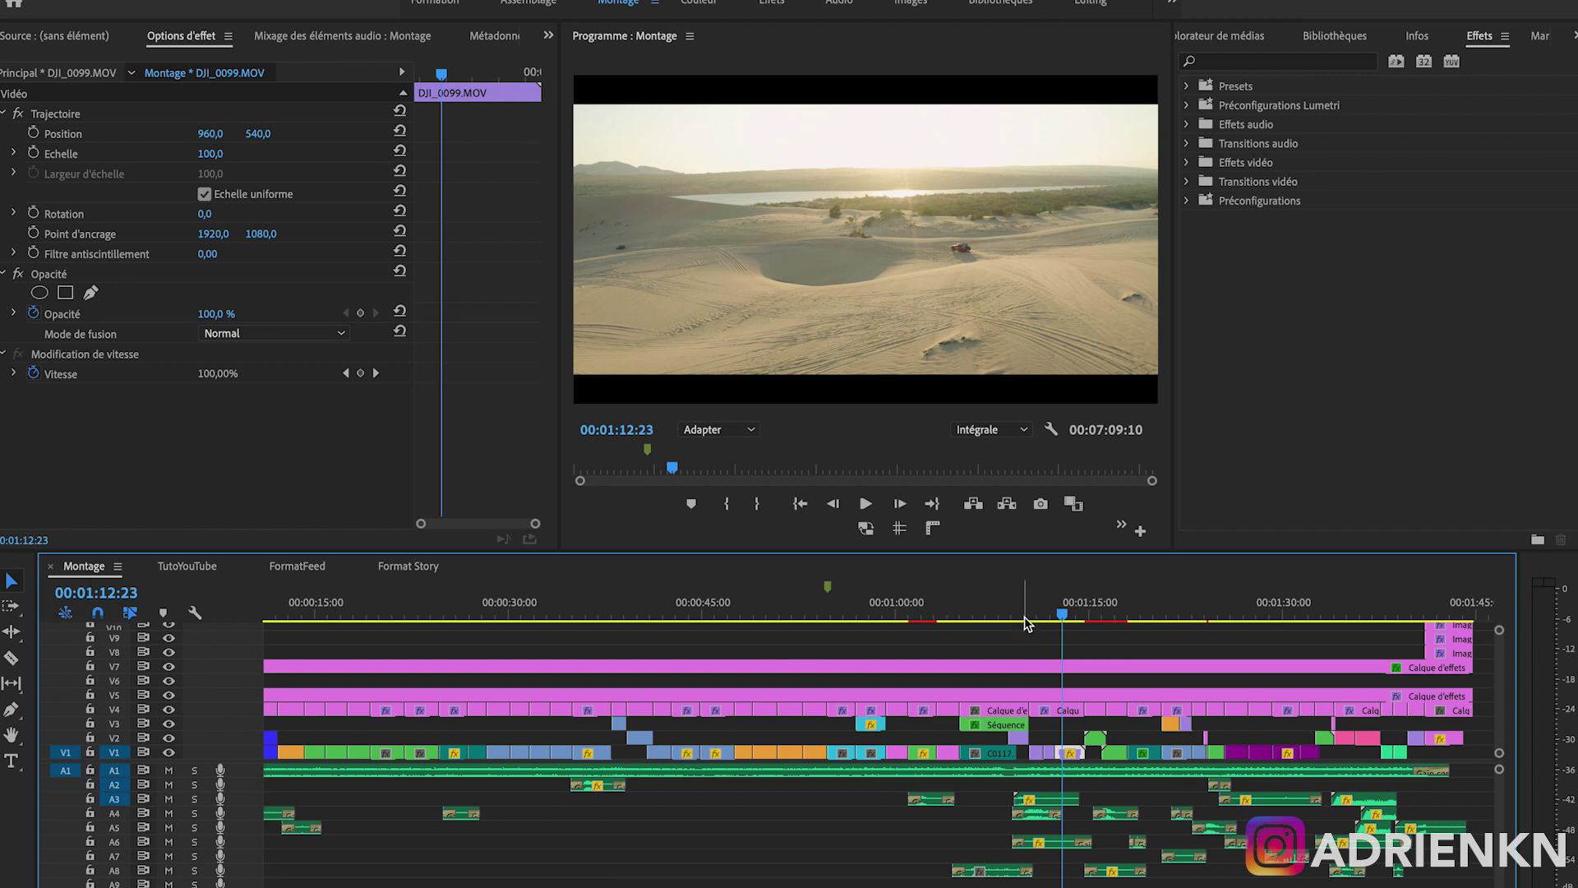
scroll(1025, 623, right, 4)
drag(1216, 882, 699, 631)
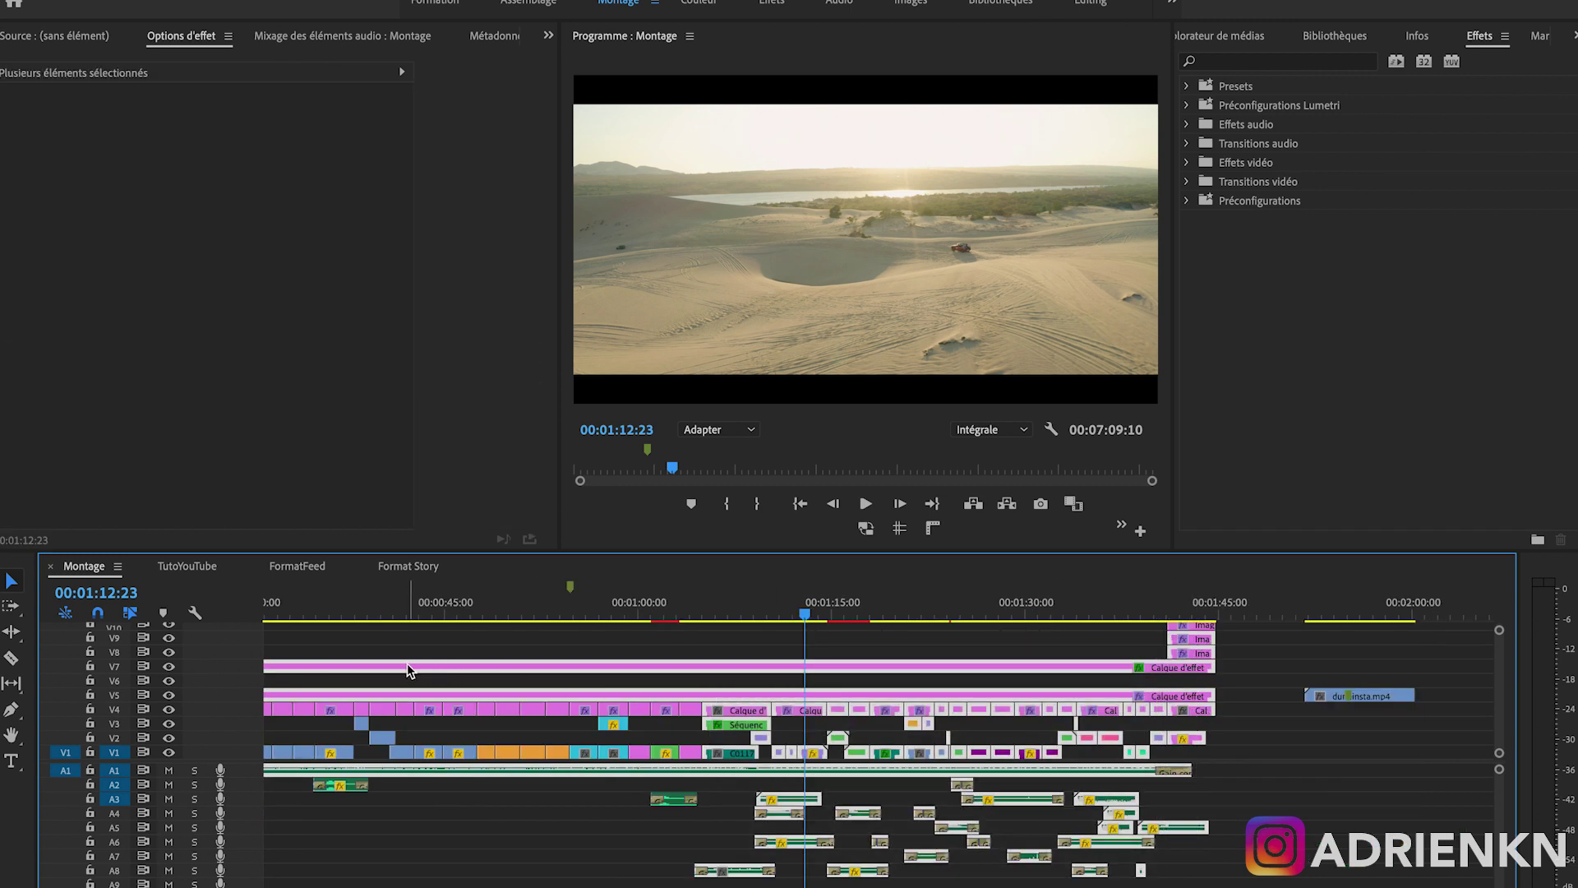
- In FormatFeed, nest all video clips on V1–V9 into Séquence imbriquée 16
click(296, 565)
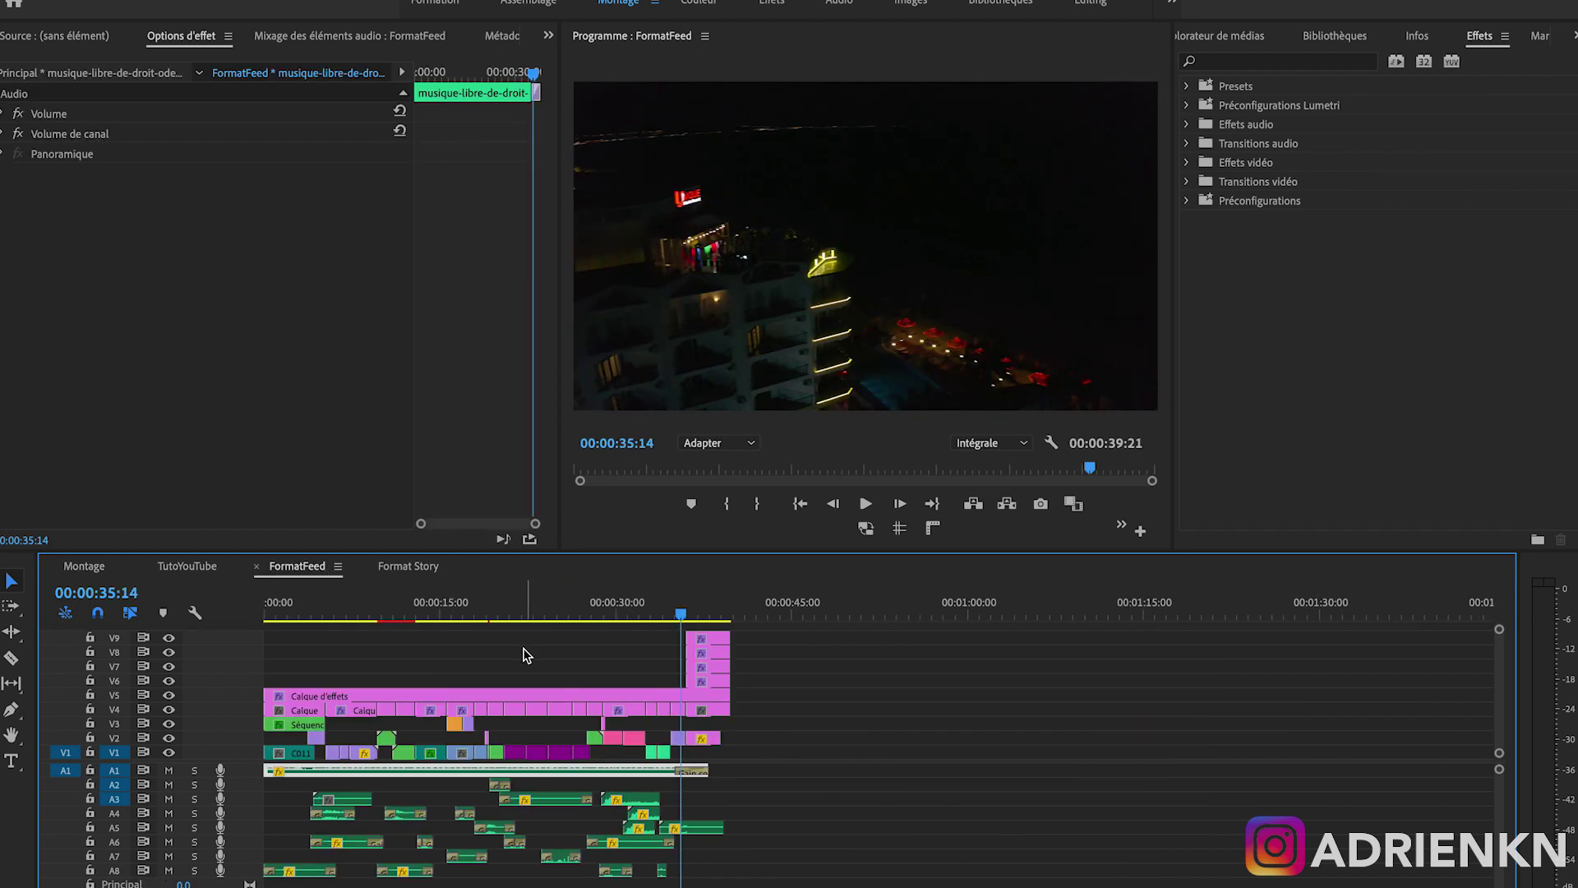
click(496, 640)
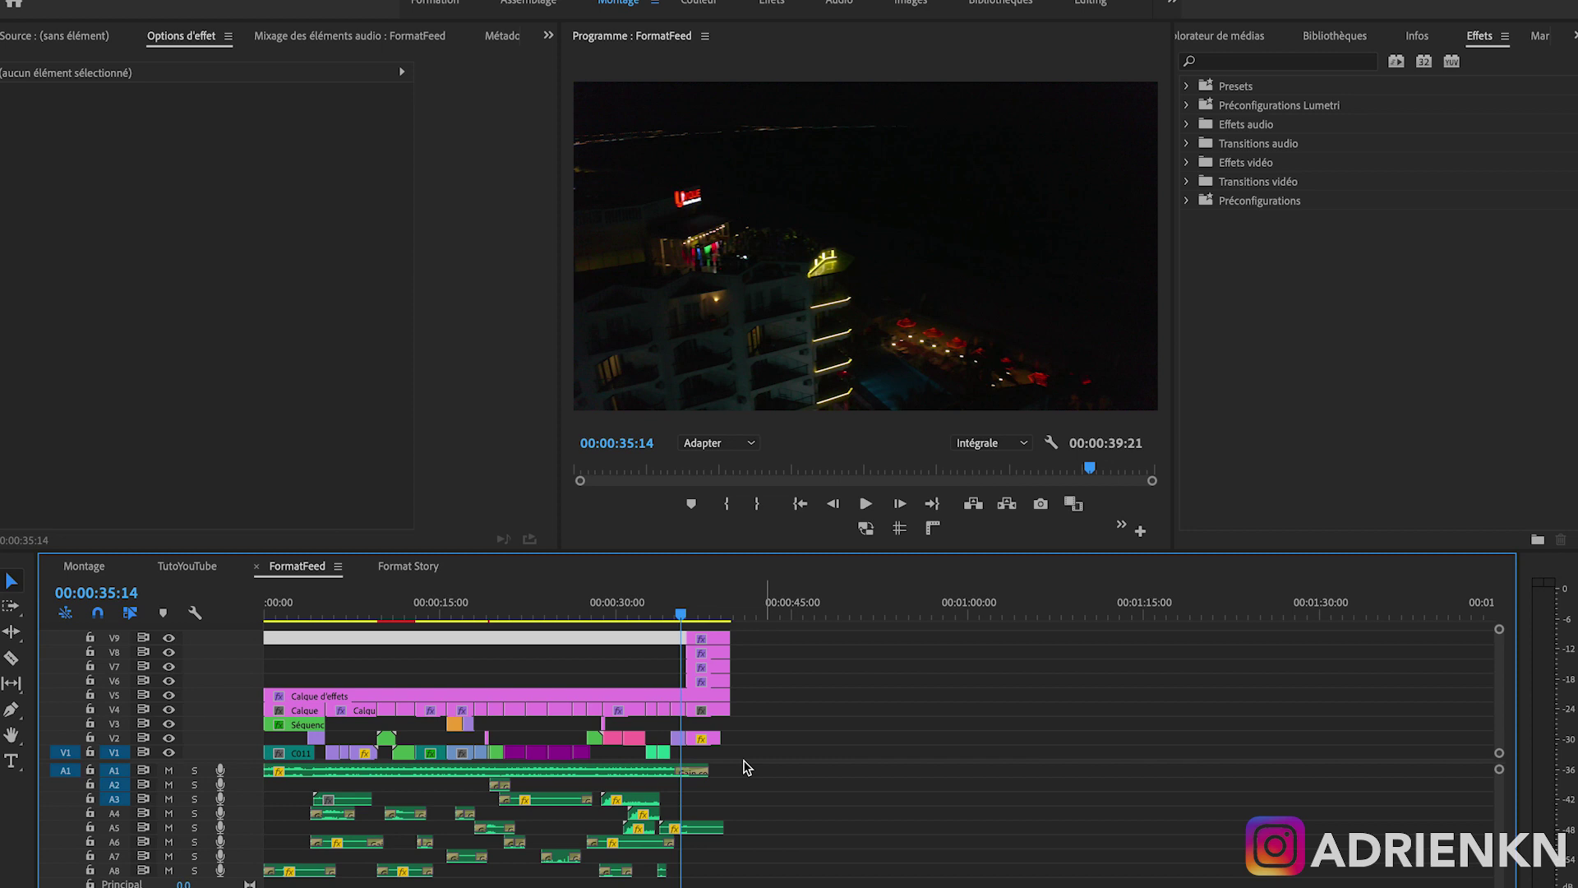
drag(795, 647, 265, 754)
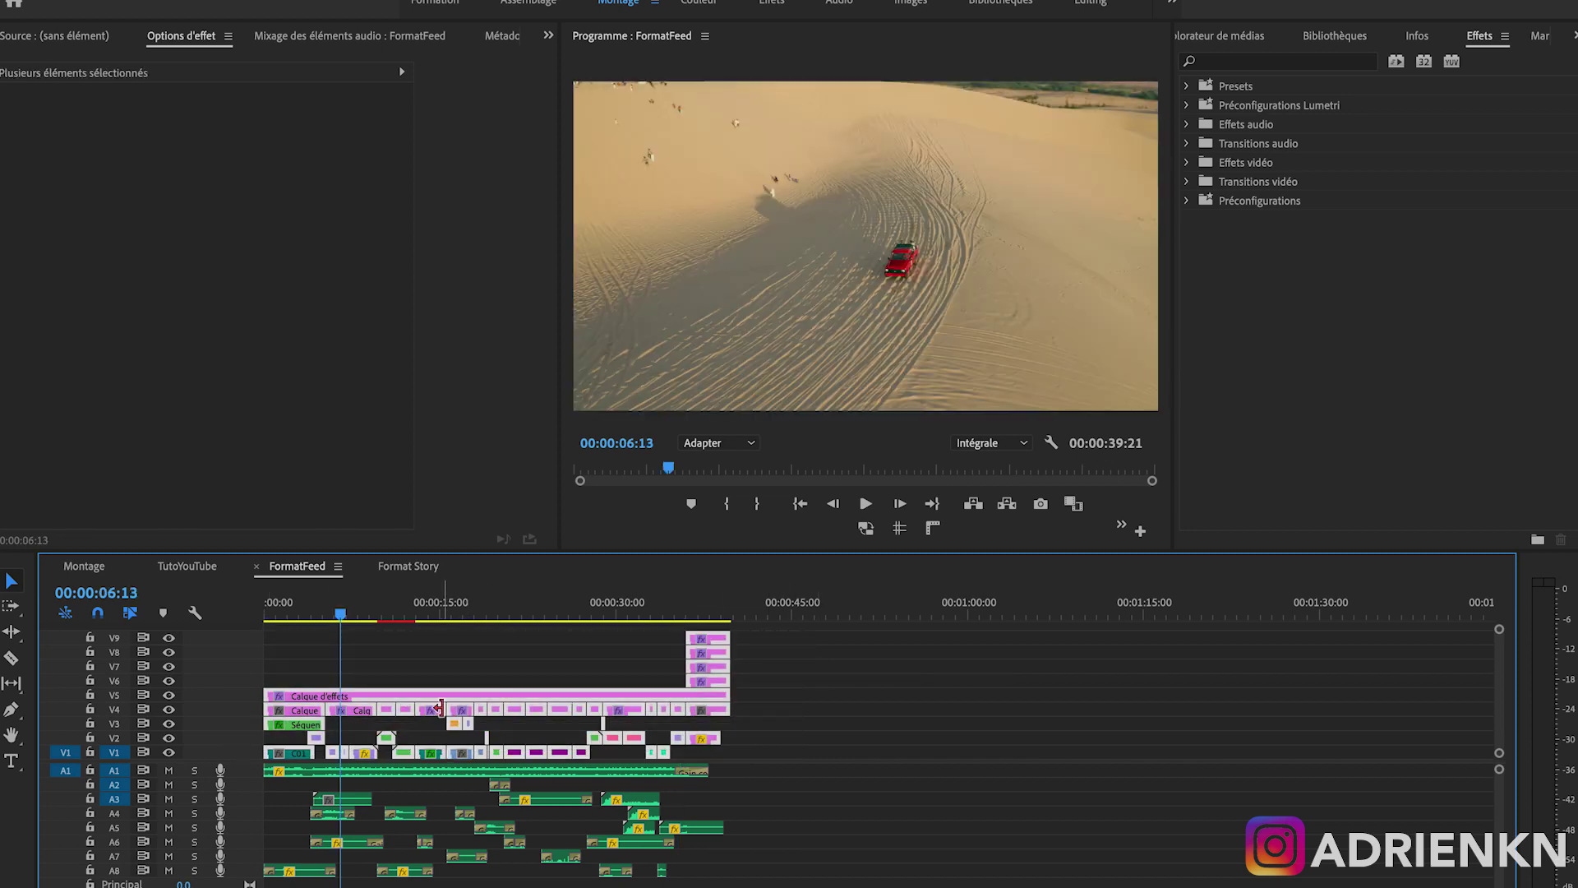
right_click(473, 700)
click(577, 541)
click(160, 128)
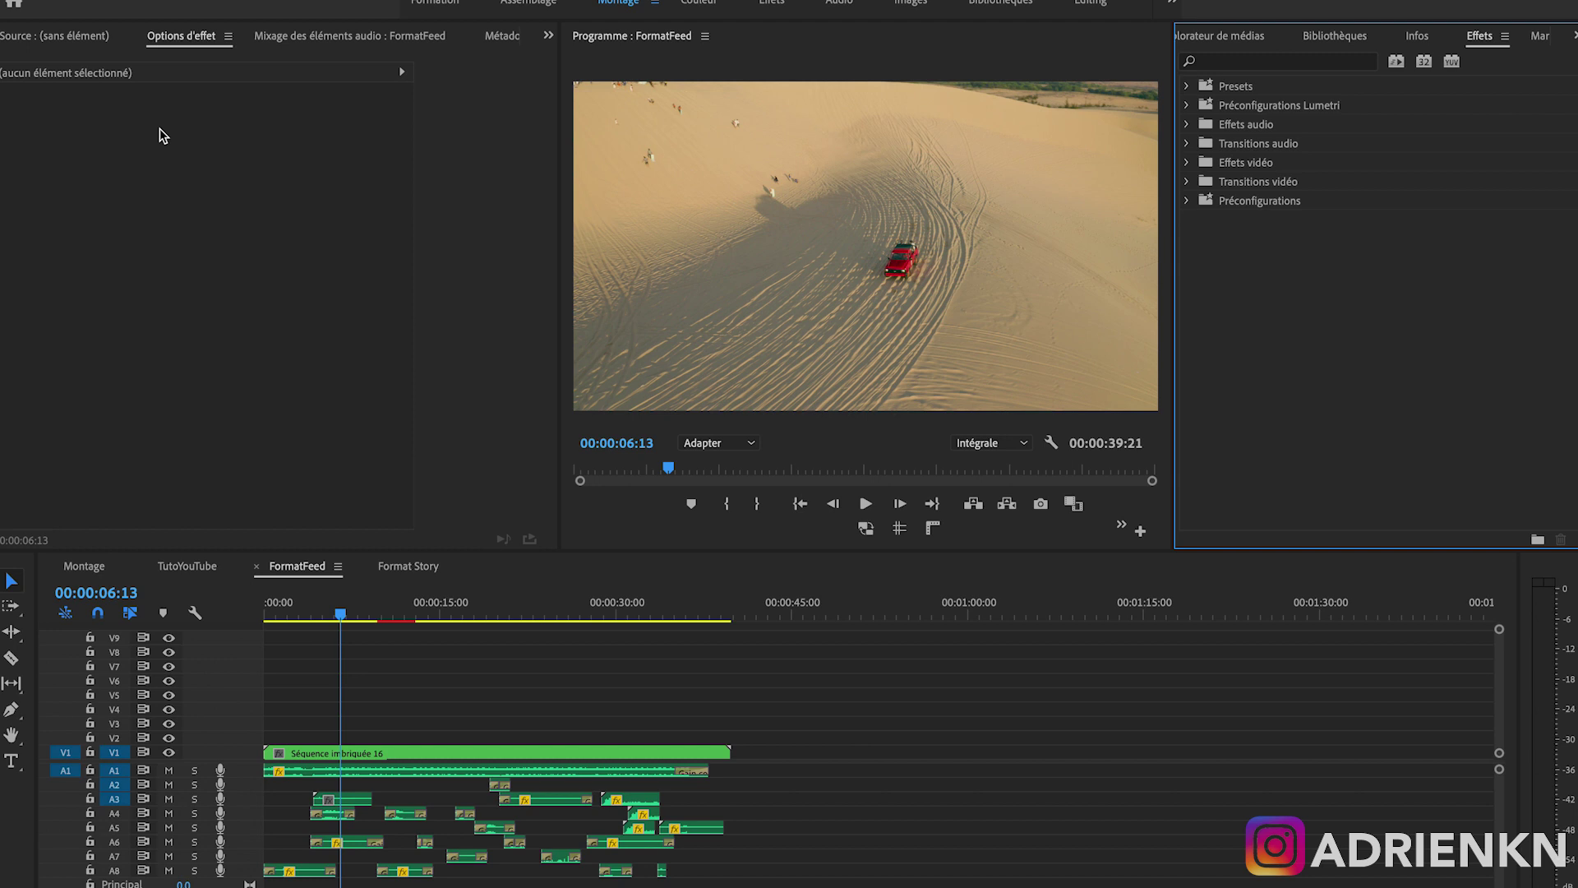
- Set the FormatFeed sequence frame width to 1080 for a square 1080×1080 frame
click(394, 699)
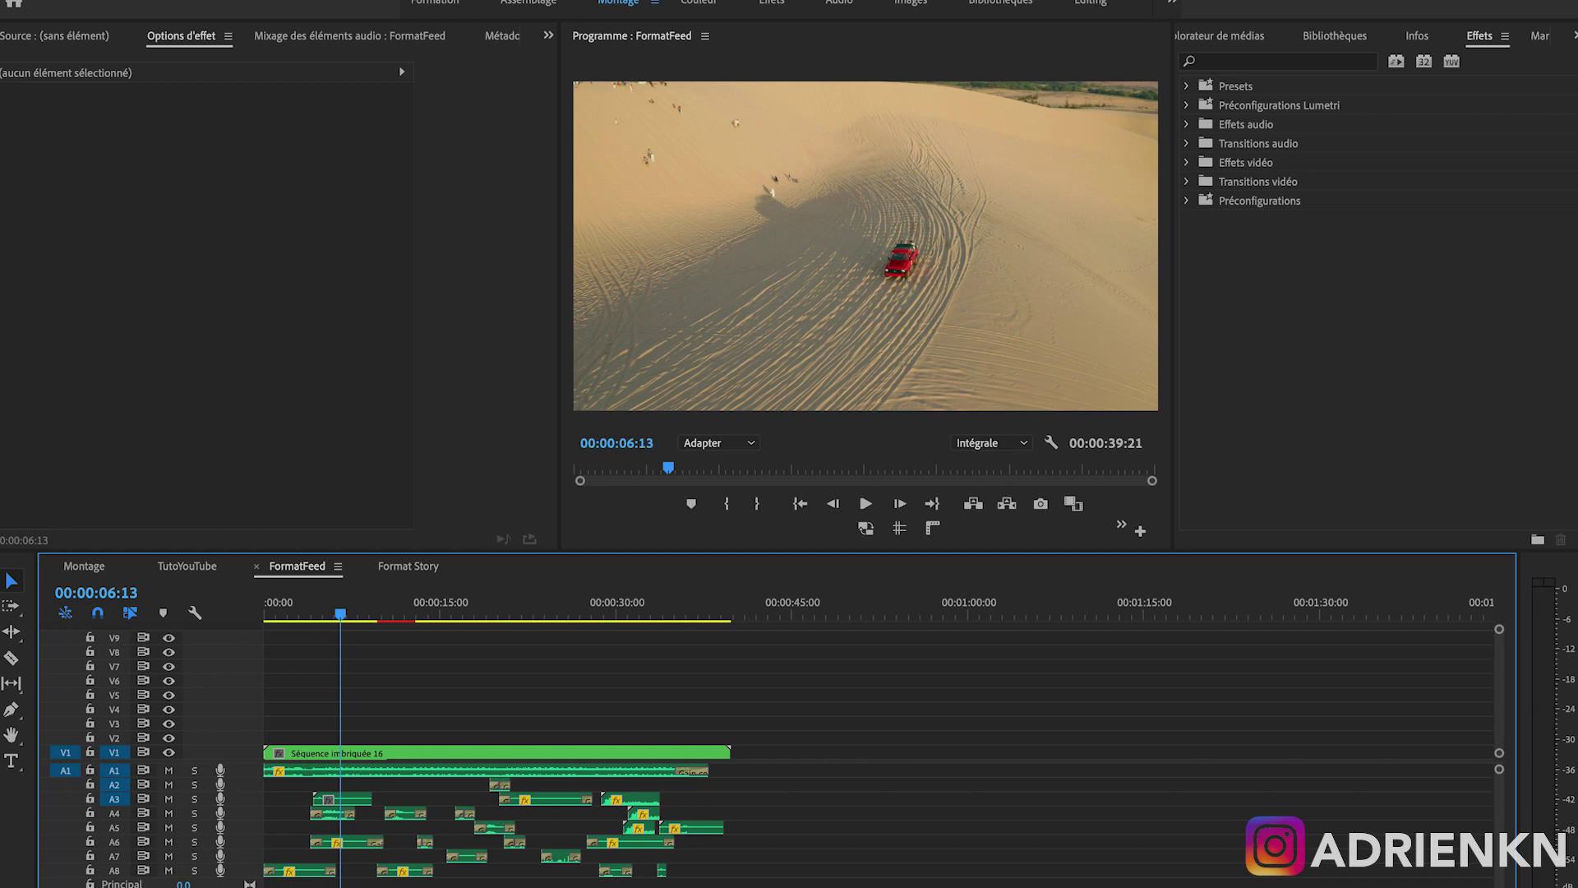
click(354, 0)
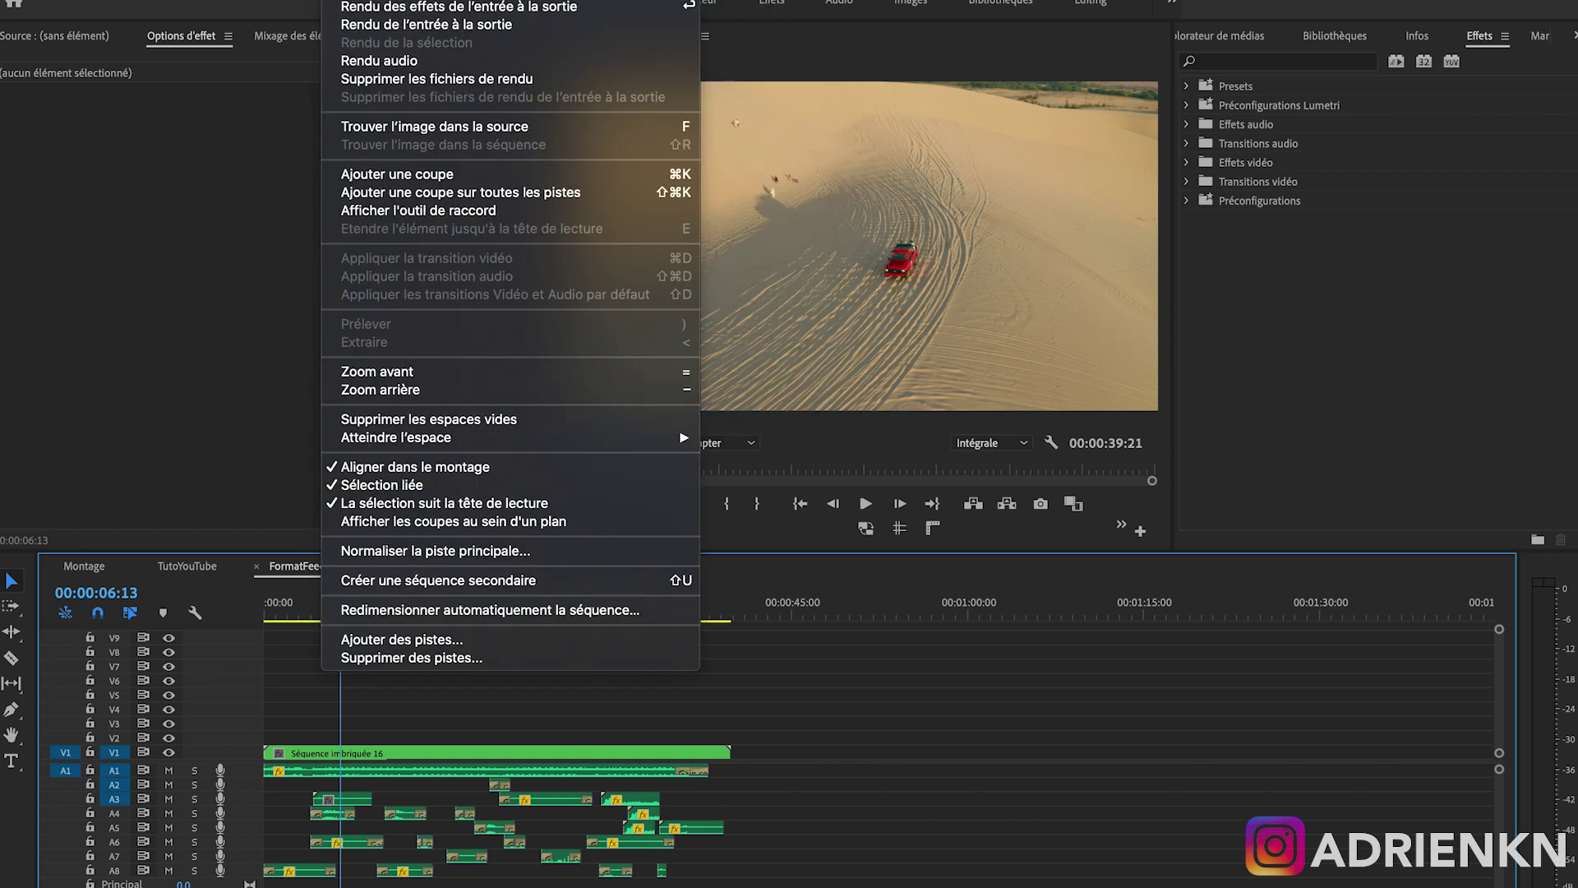
click(428, 2)
click(693, 224)
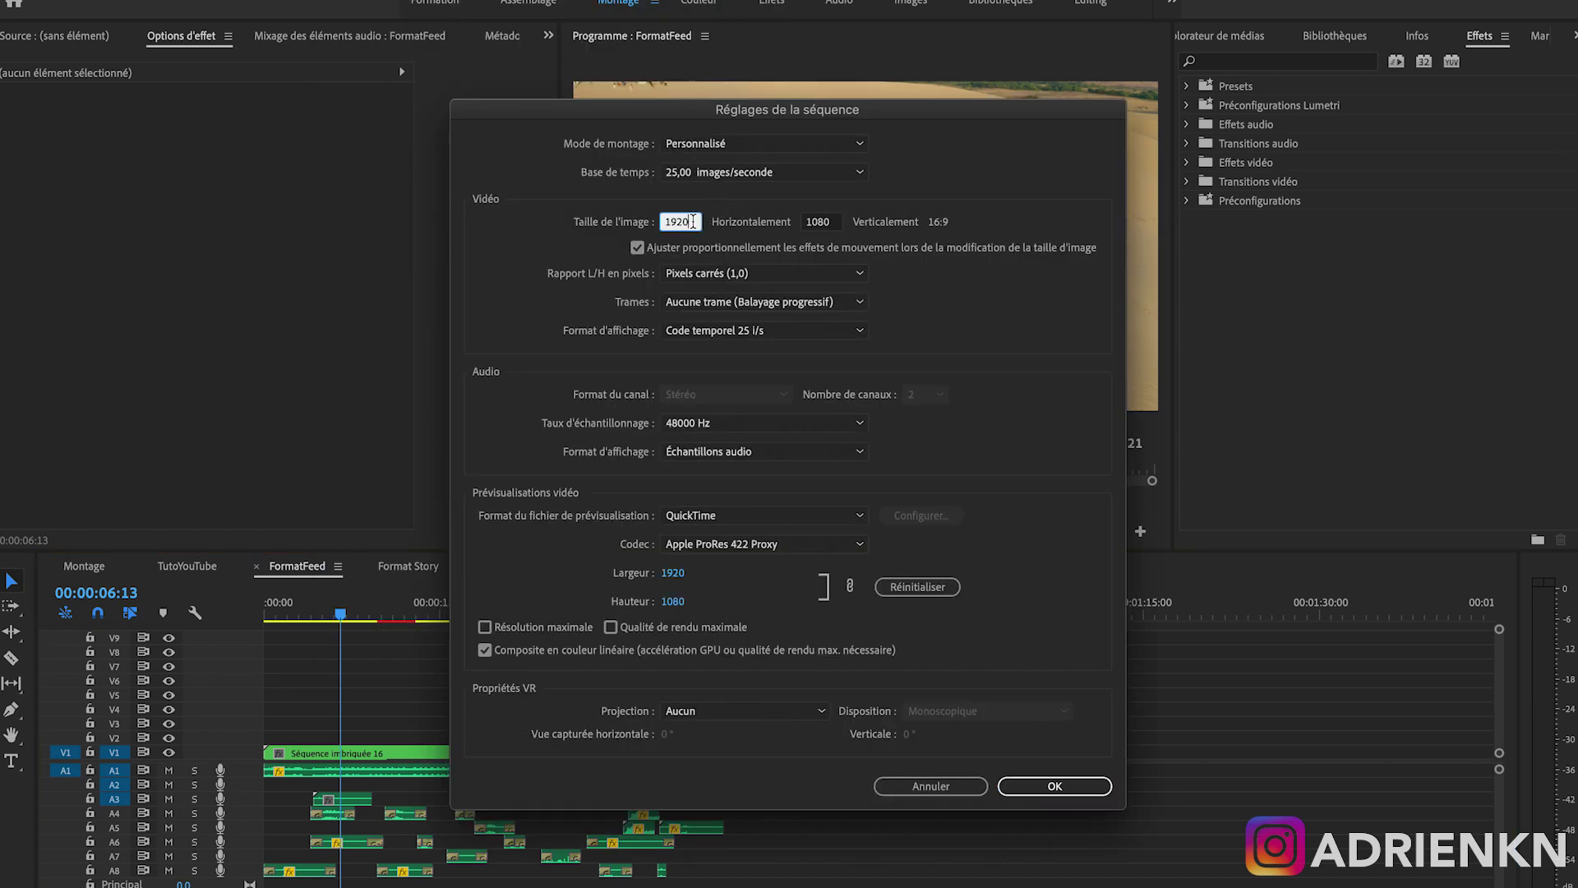
text(10)
click(972, 322)
click(1053, 787)
- Review the square nested cut through the bar and beach shots, then undo the nesting and resize
click(992, 500)
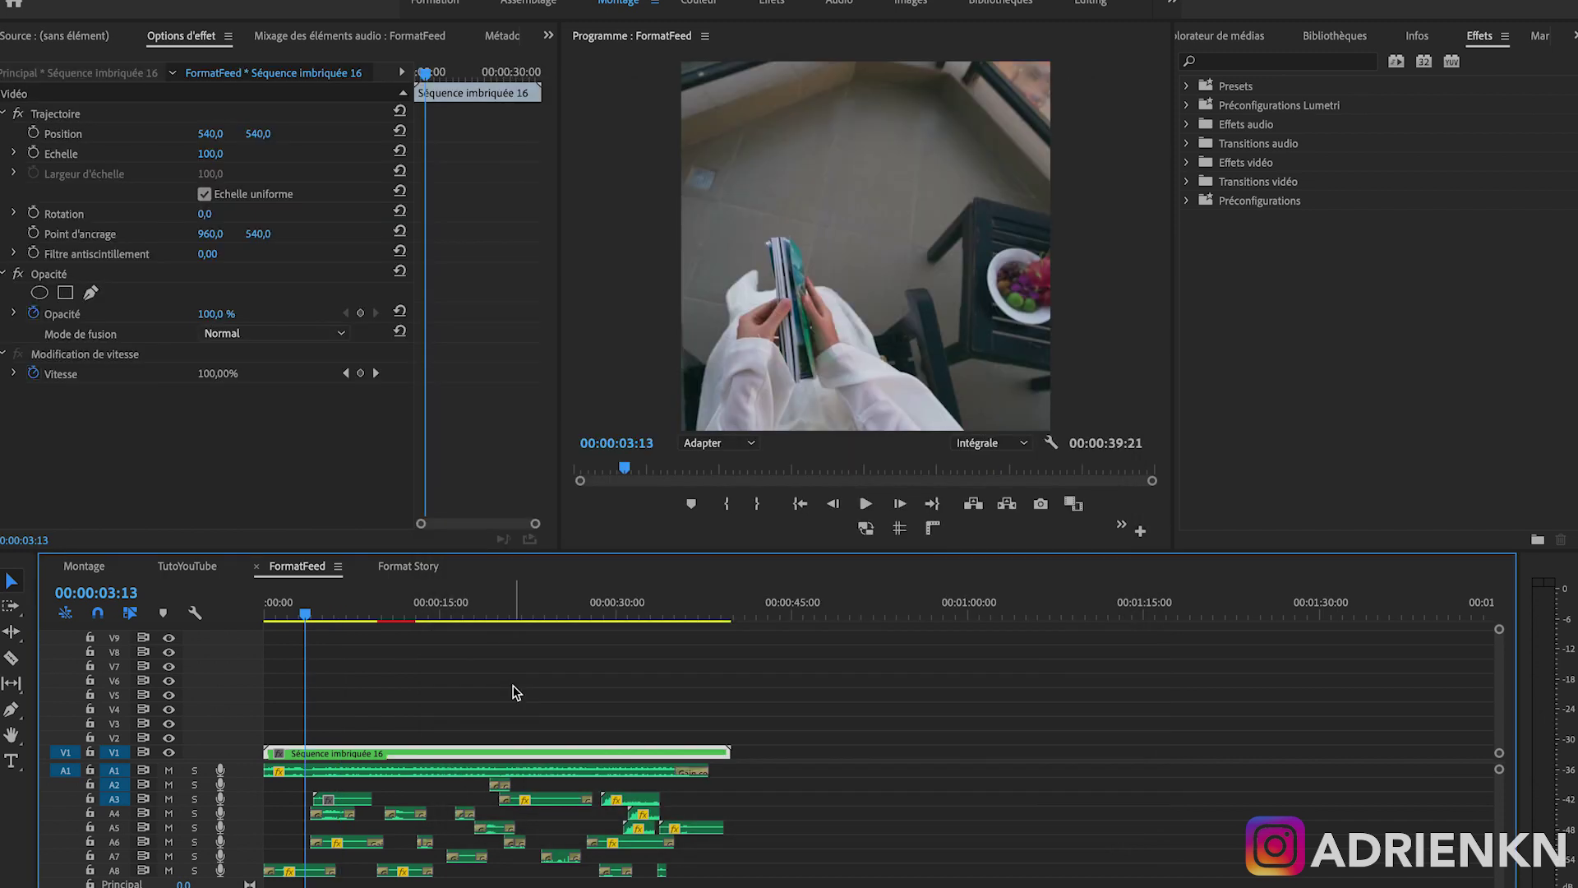
key(space)
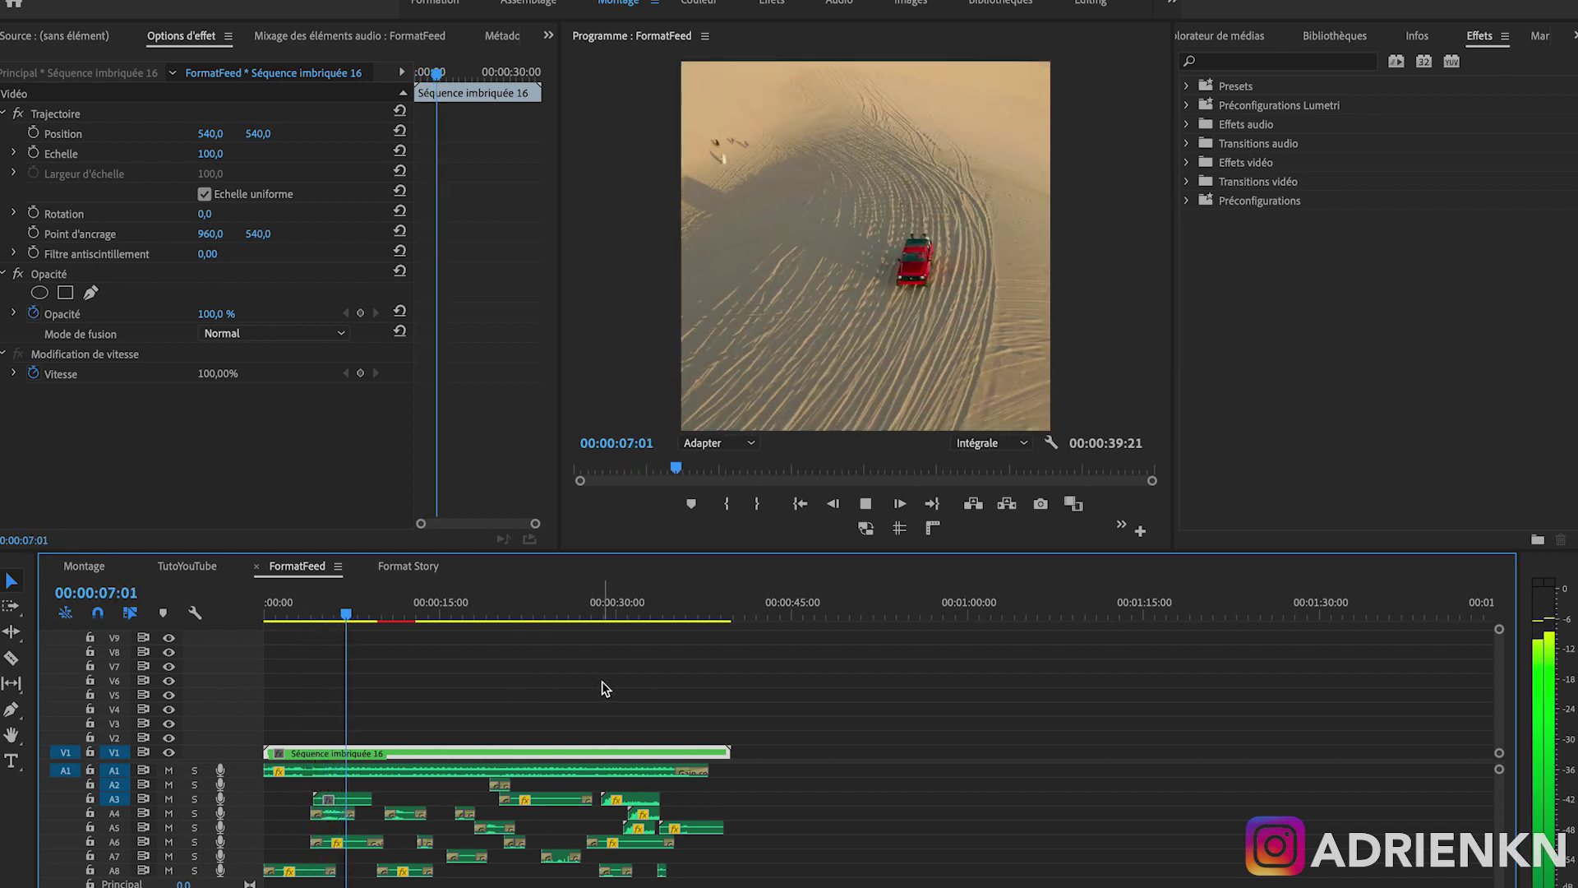
key(space)
drag(362, 615, 479, 616)
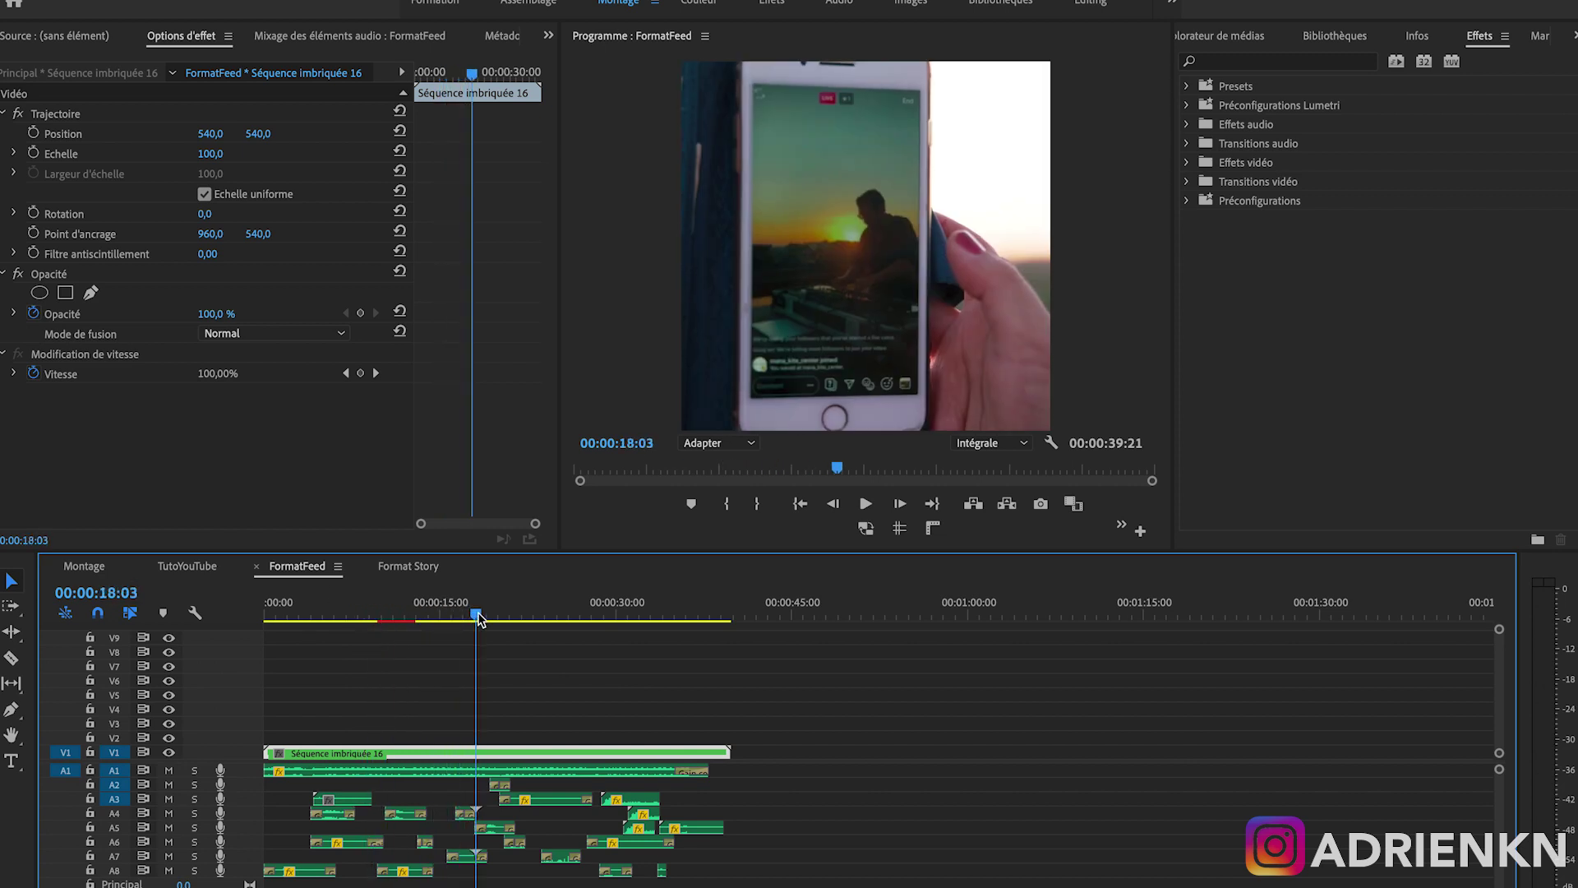
drag(479, 618, 504, 615)
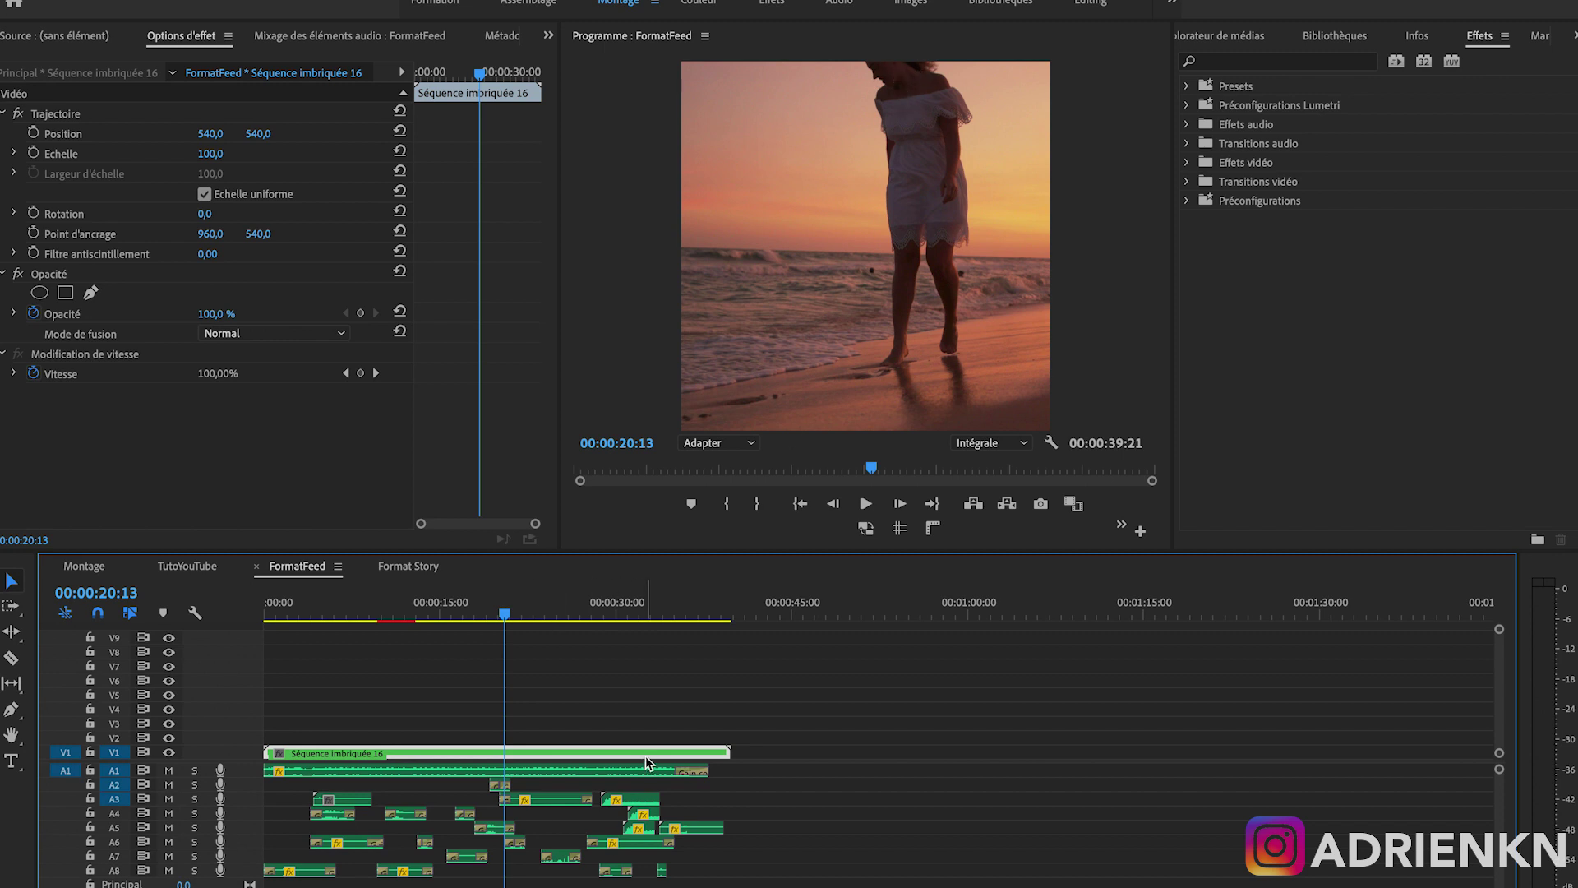
key(ctrl+z)
key(ctrl+z)
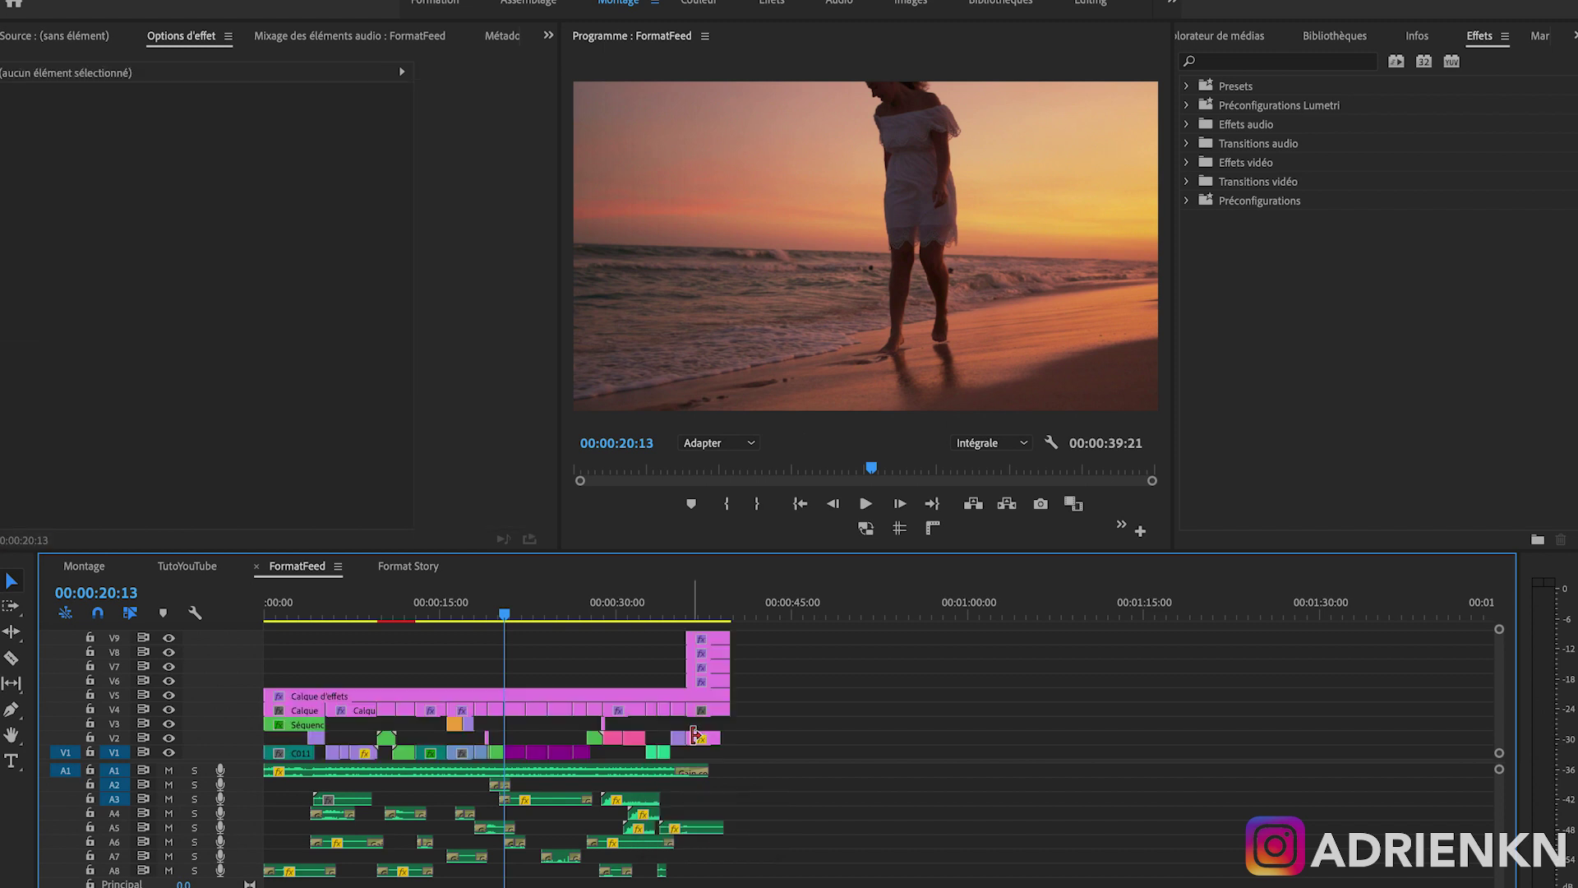
- Resize FormatFeed to a square 1080×1080 frame with clips un-nested, discarding previews, and go to the desert clip
click(532, 667)
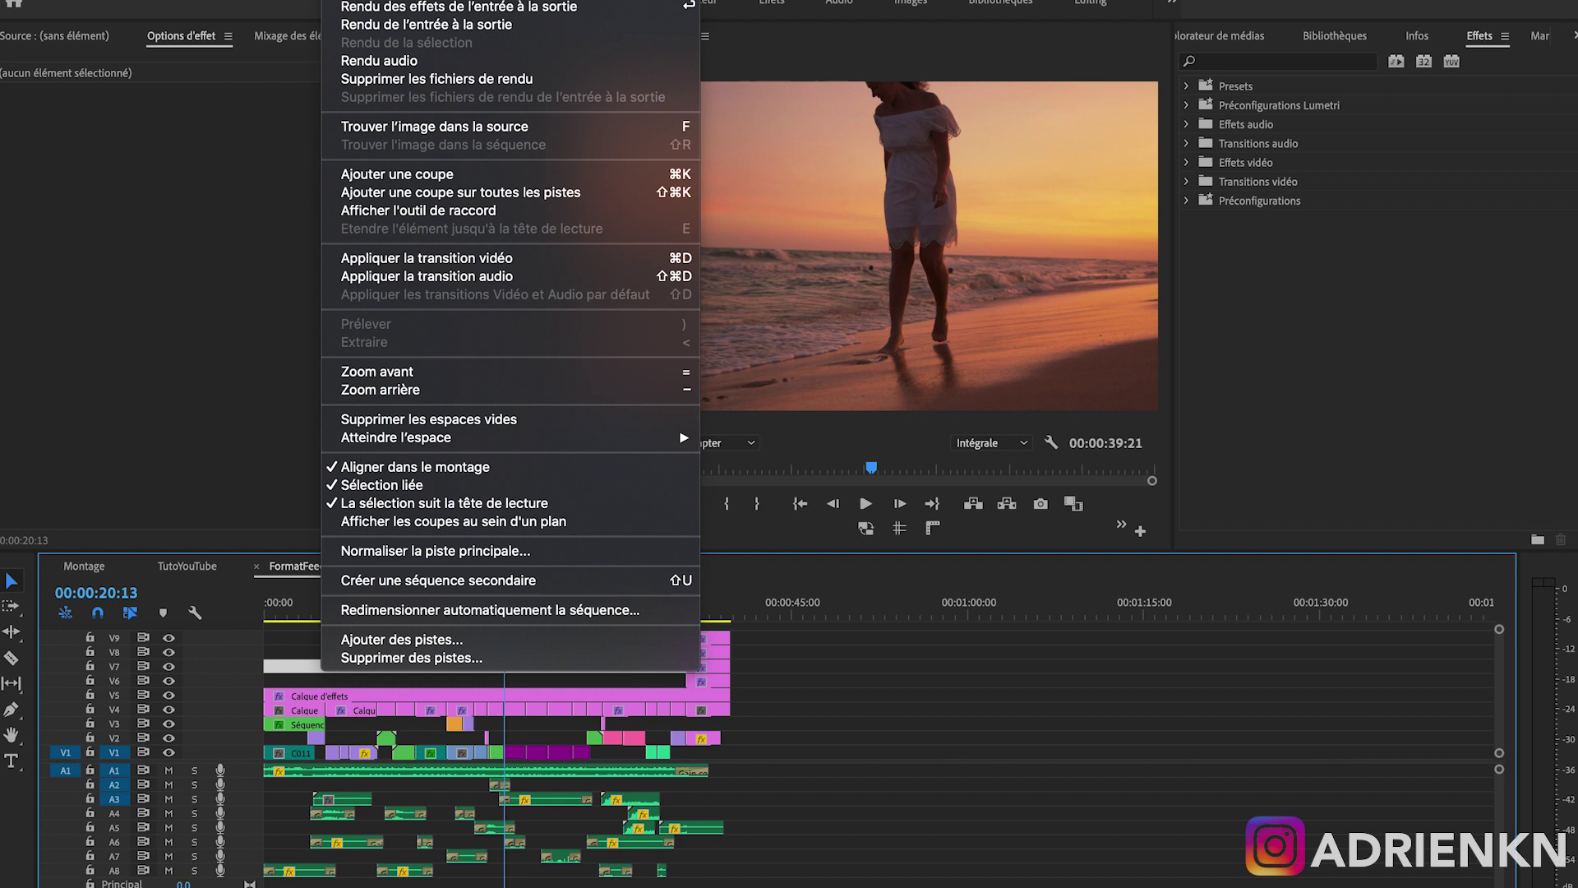
click(460, 3)
click(682, 222)
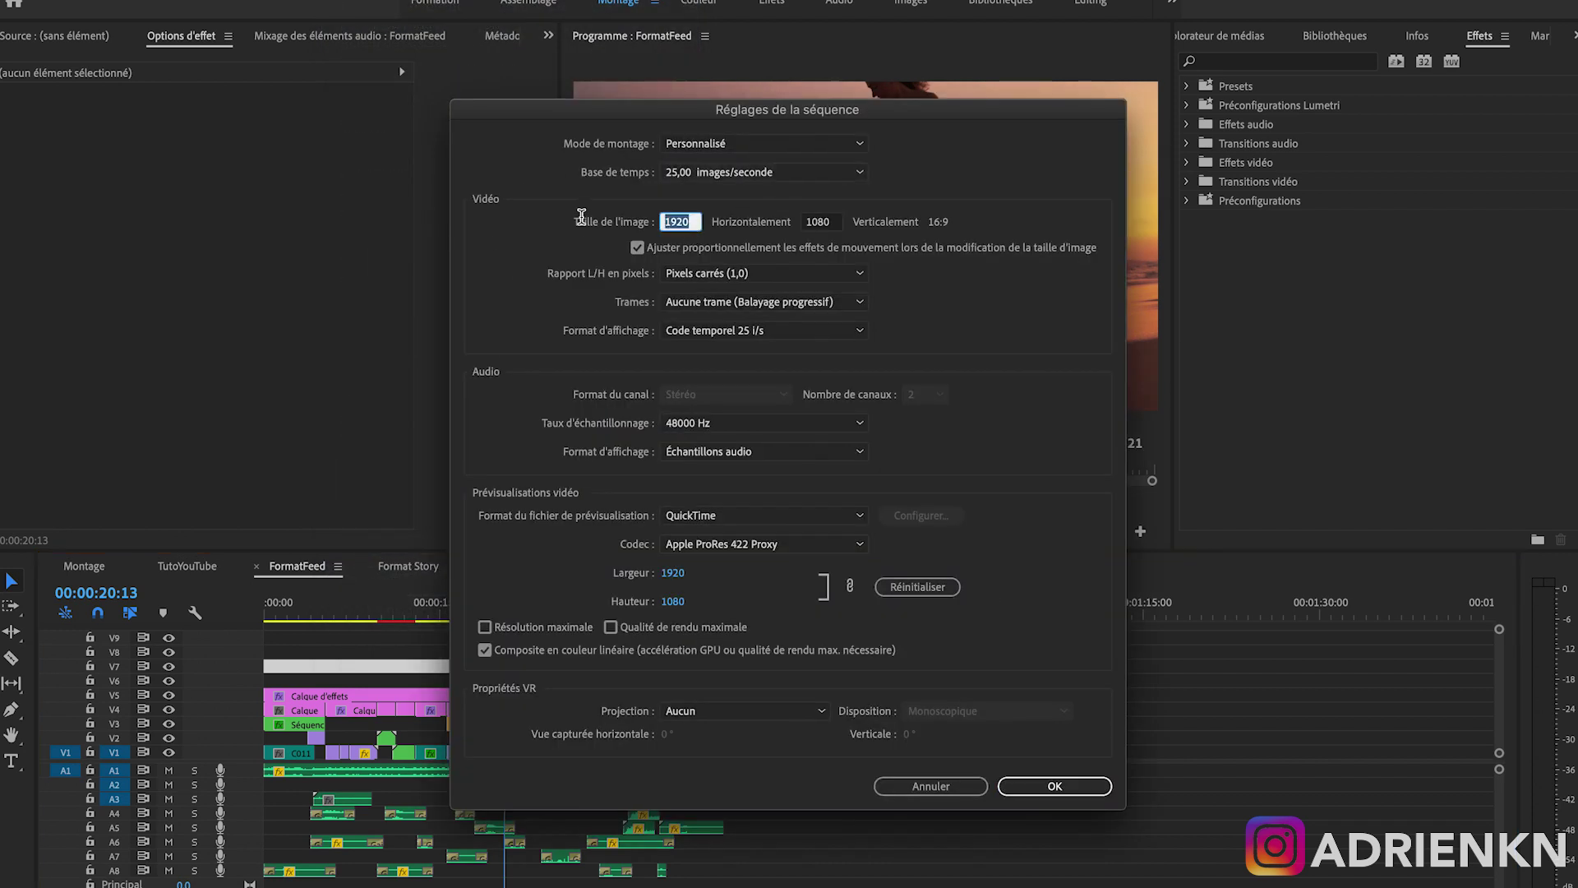
text(1)
click(1027, 786)
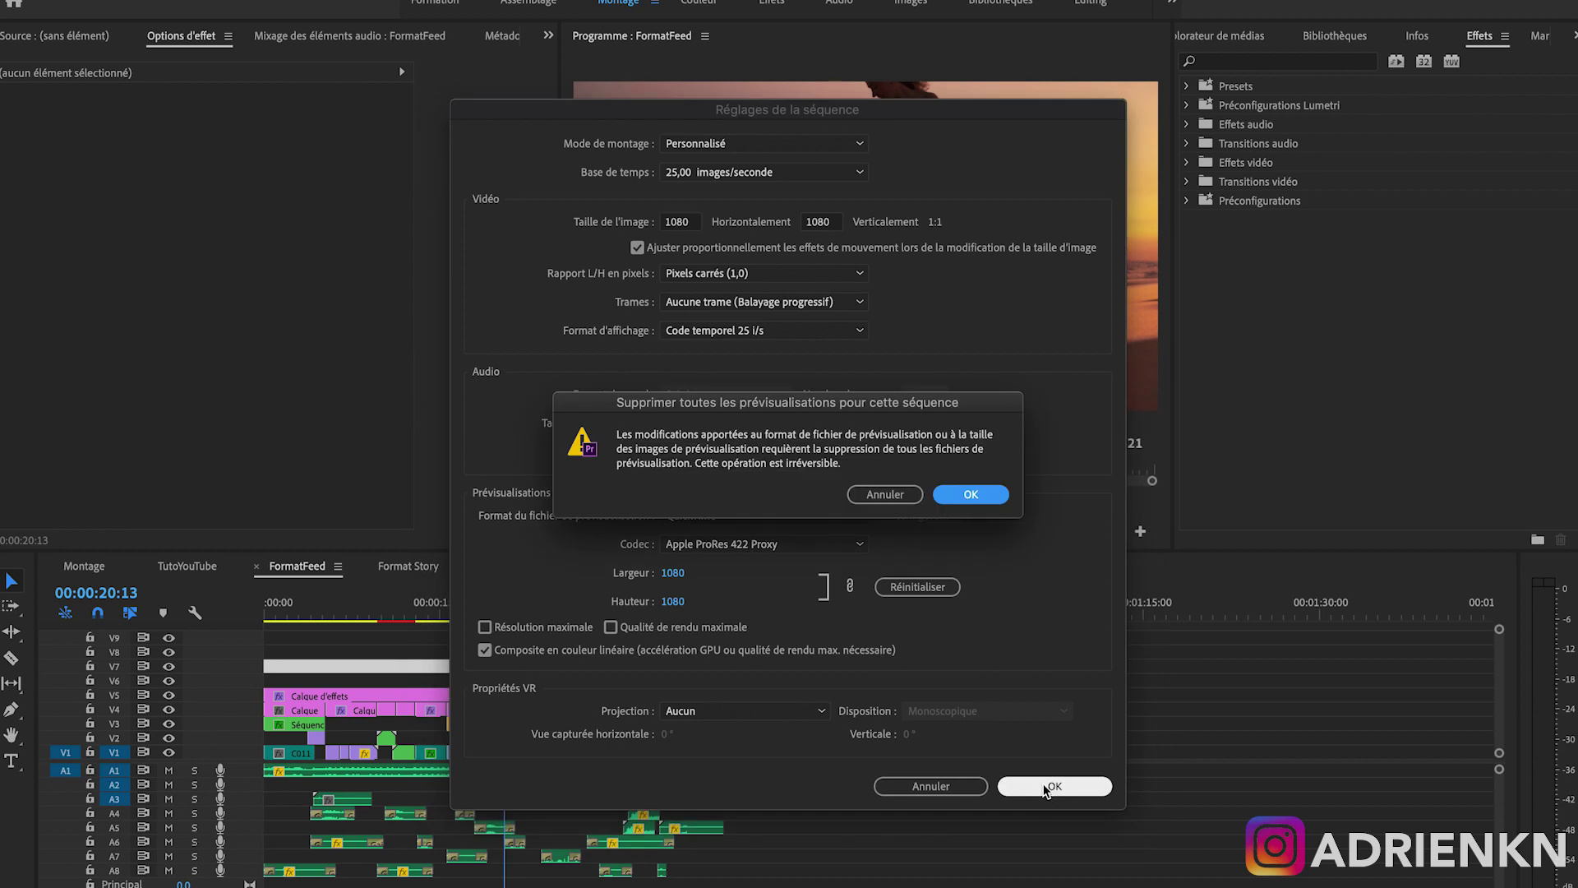
click(967, 498)
drag(266, 623, 341, 626)
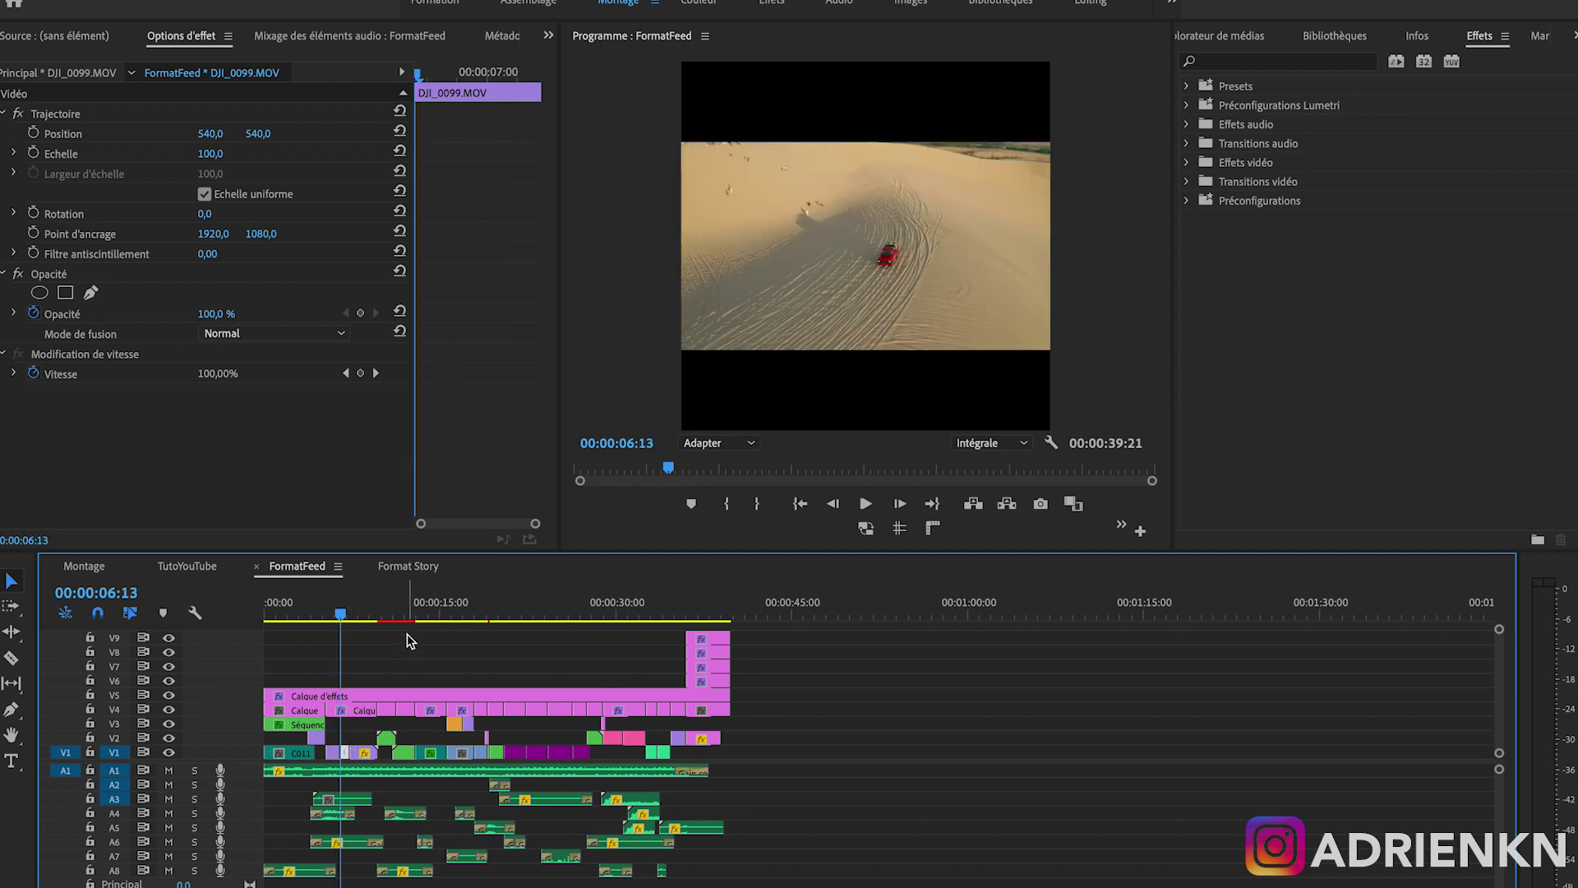
- Reframe DJI_0099 at 179% scale and Position X 461, and shift C0123 to Position X 687
drag(212, 155, 277, 156)
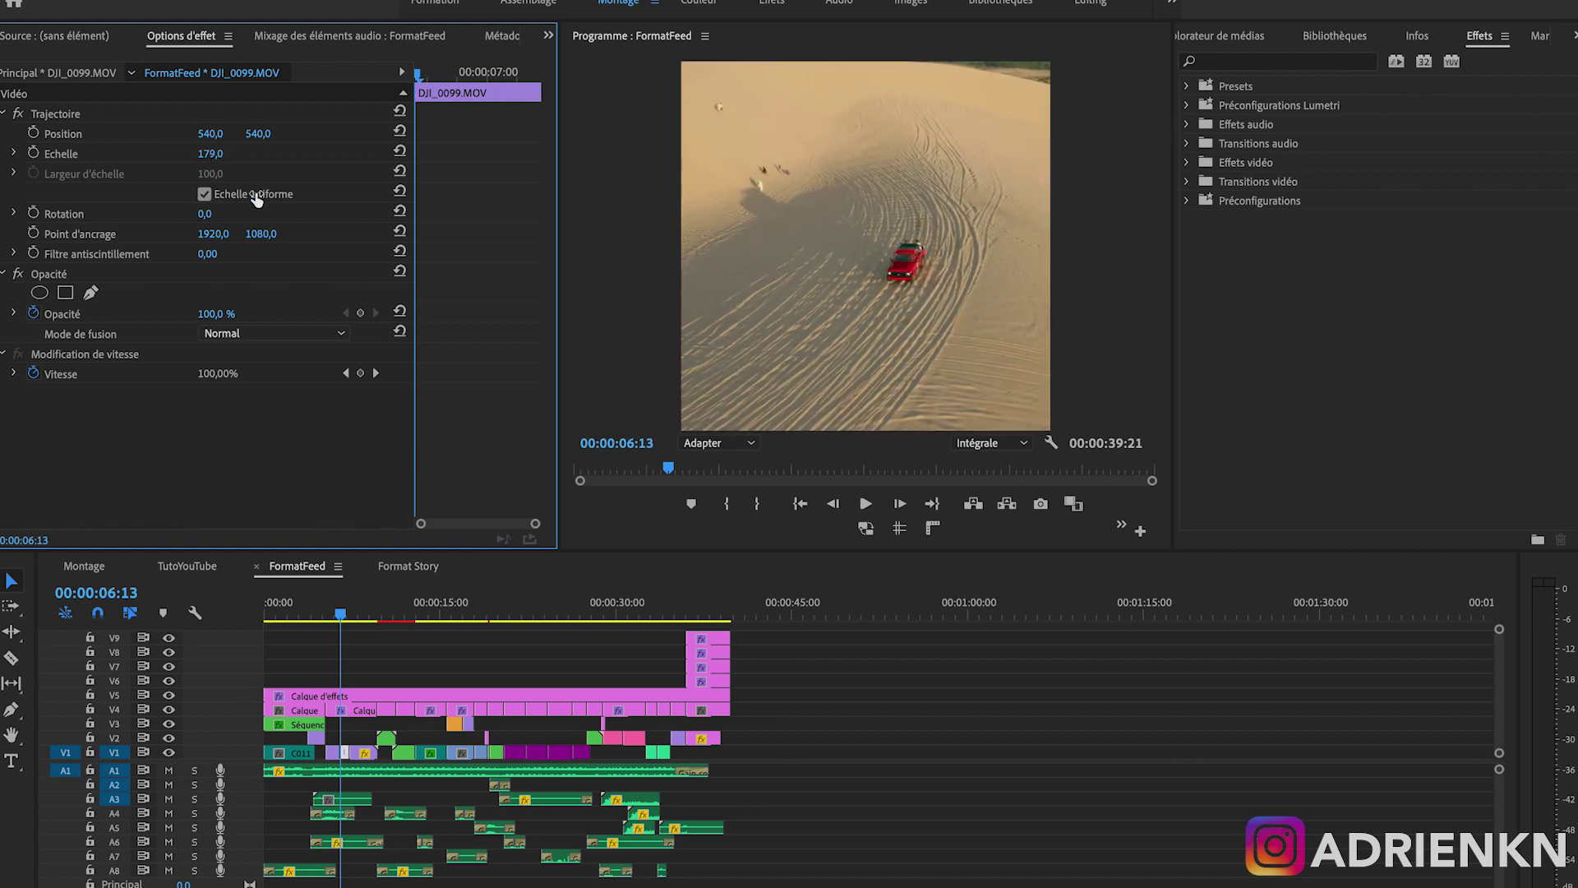
drag(211, 133, 473, 133)
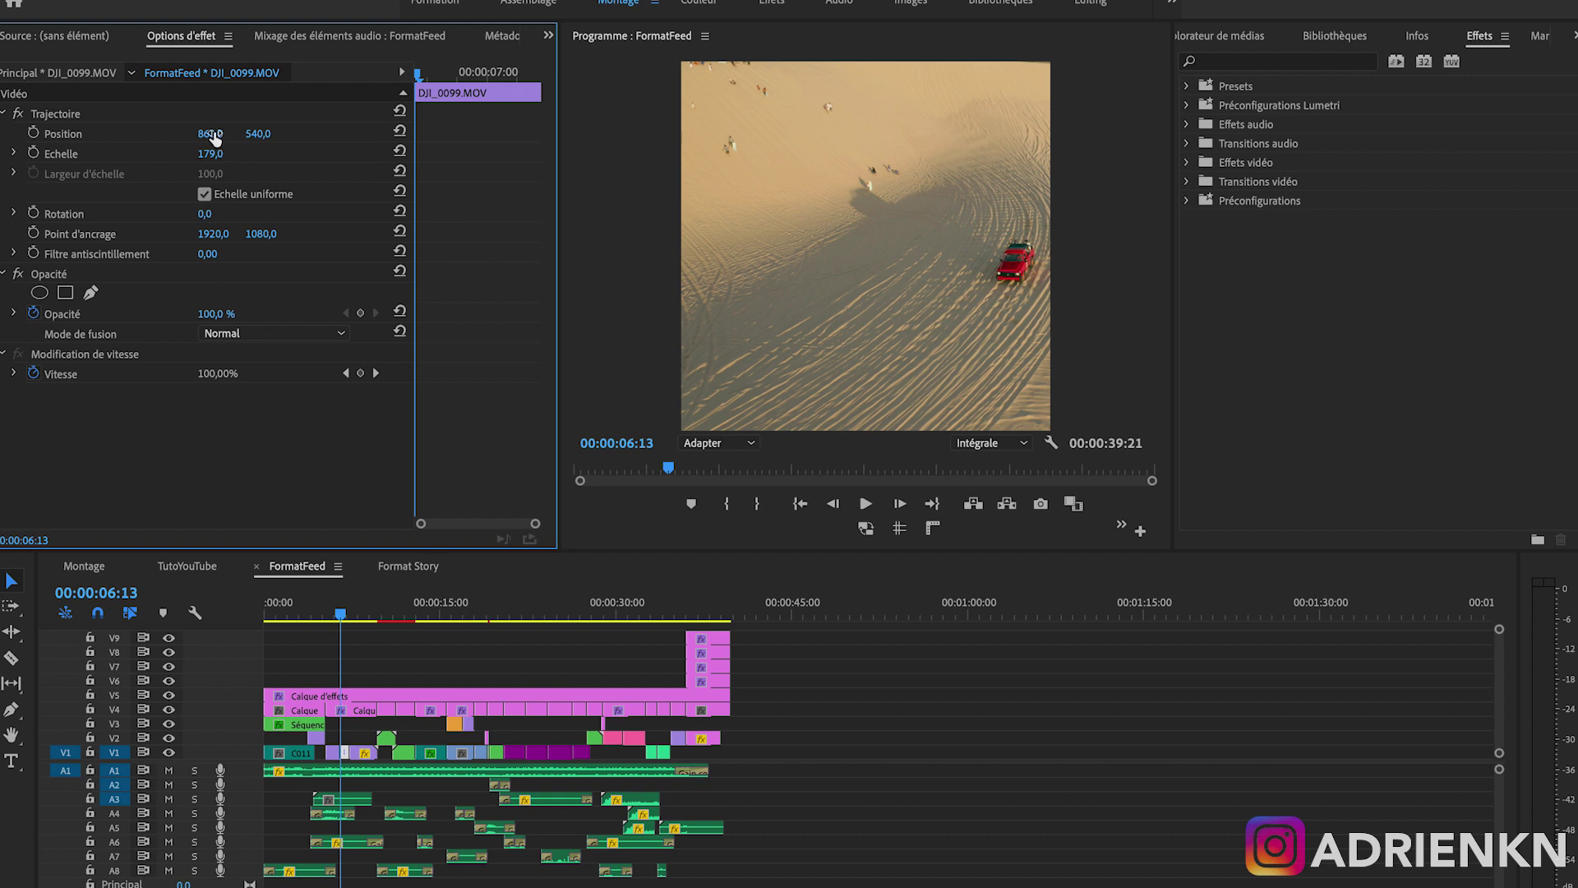
drag(210, 134, 49, 133)
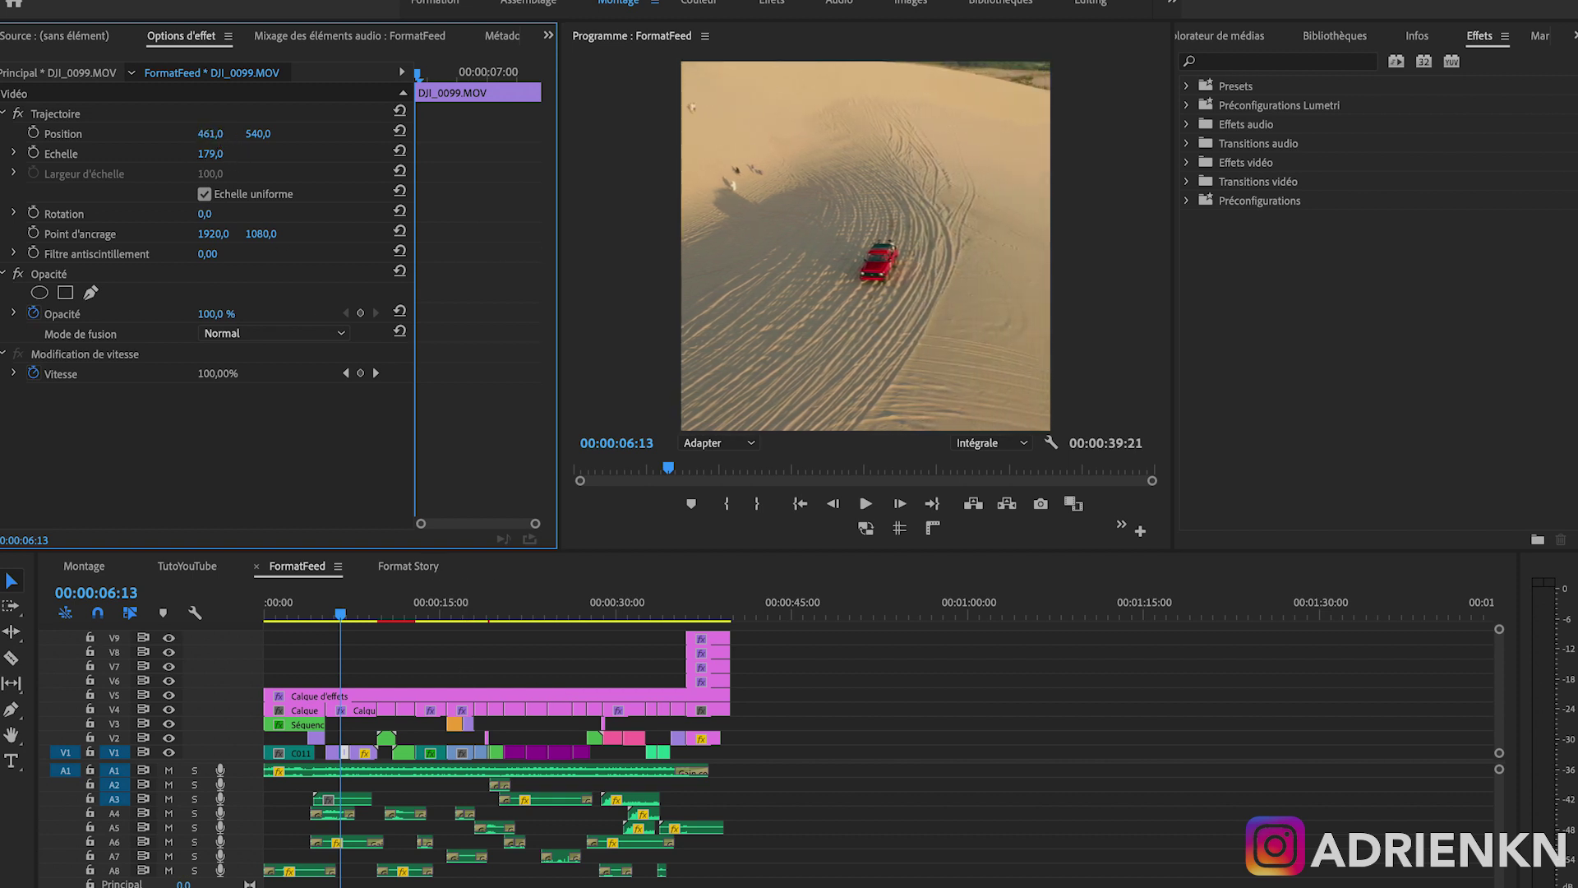
drag(340, 613, 541, 613)
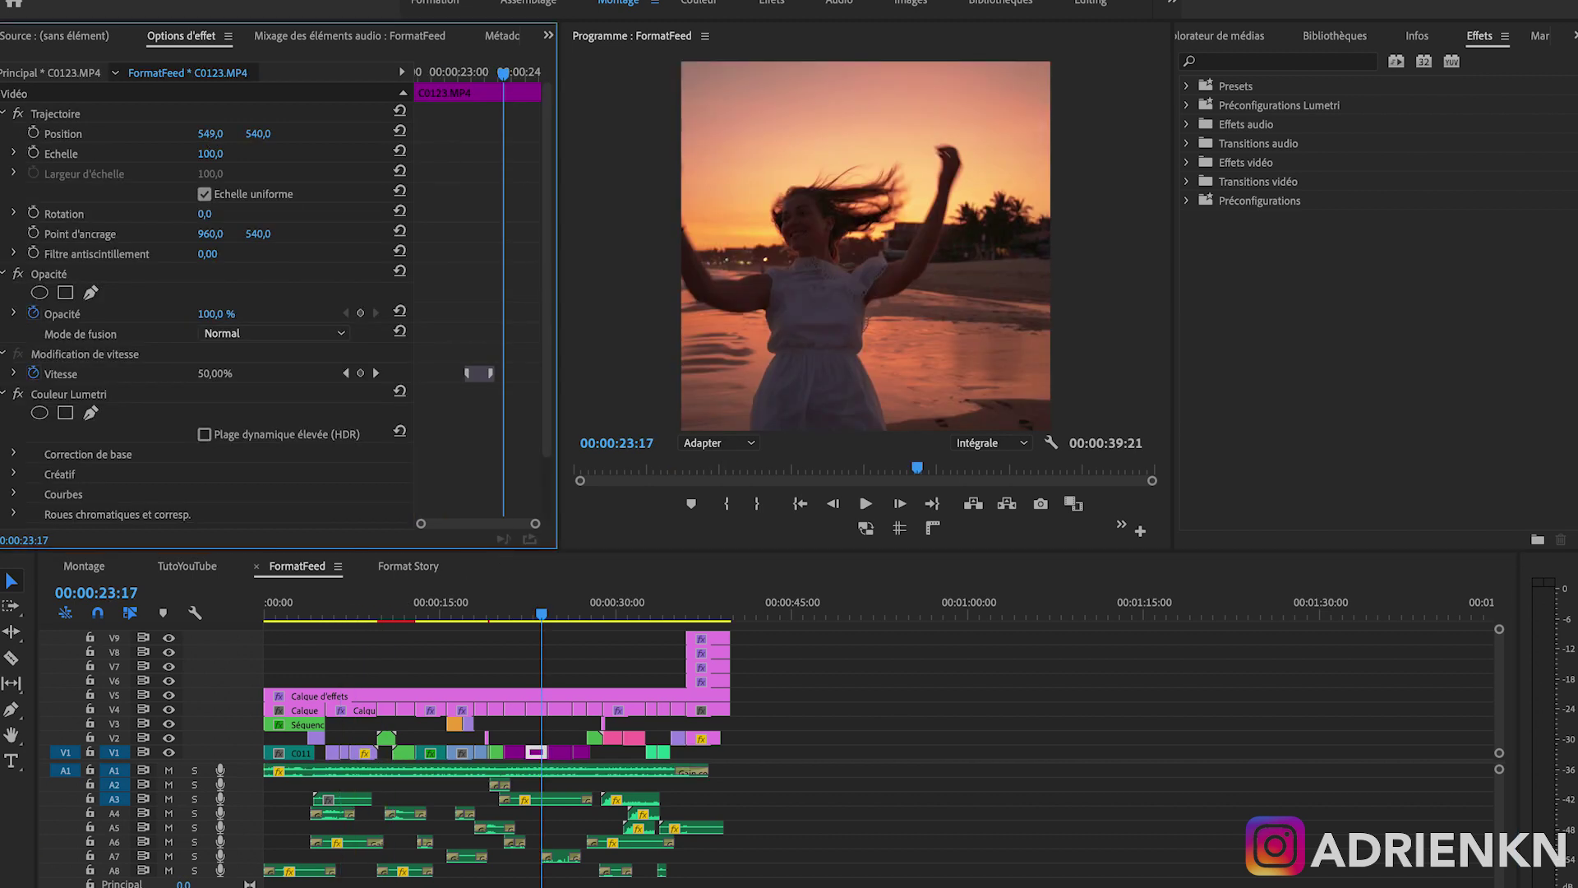
drag(210, 133, 227, 133)
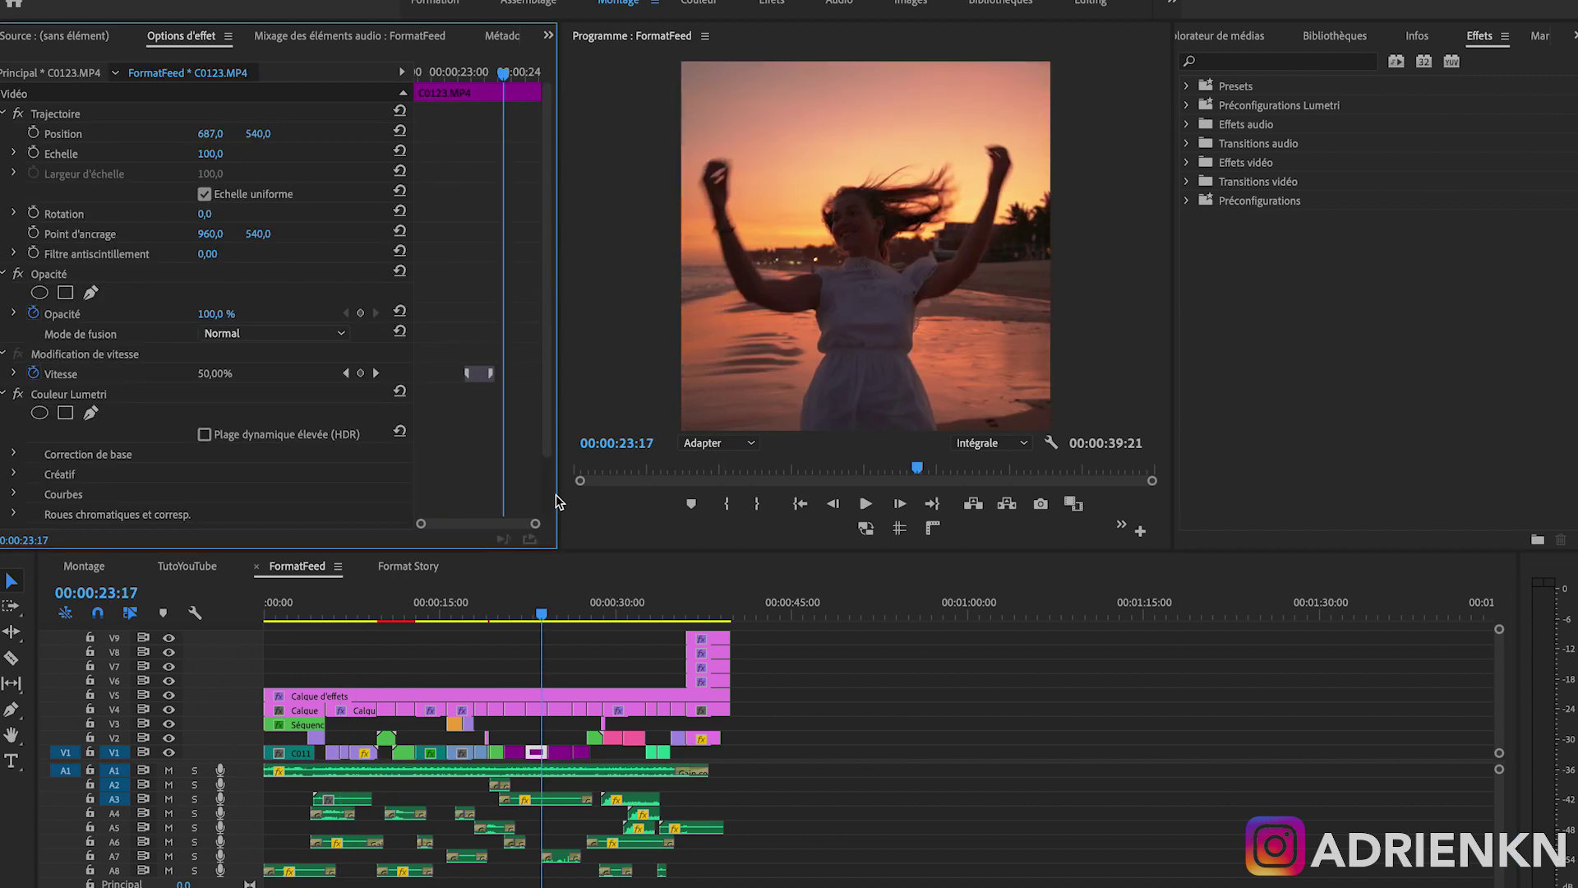
key(space)
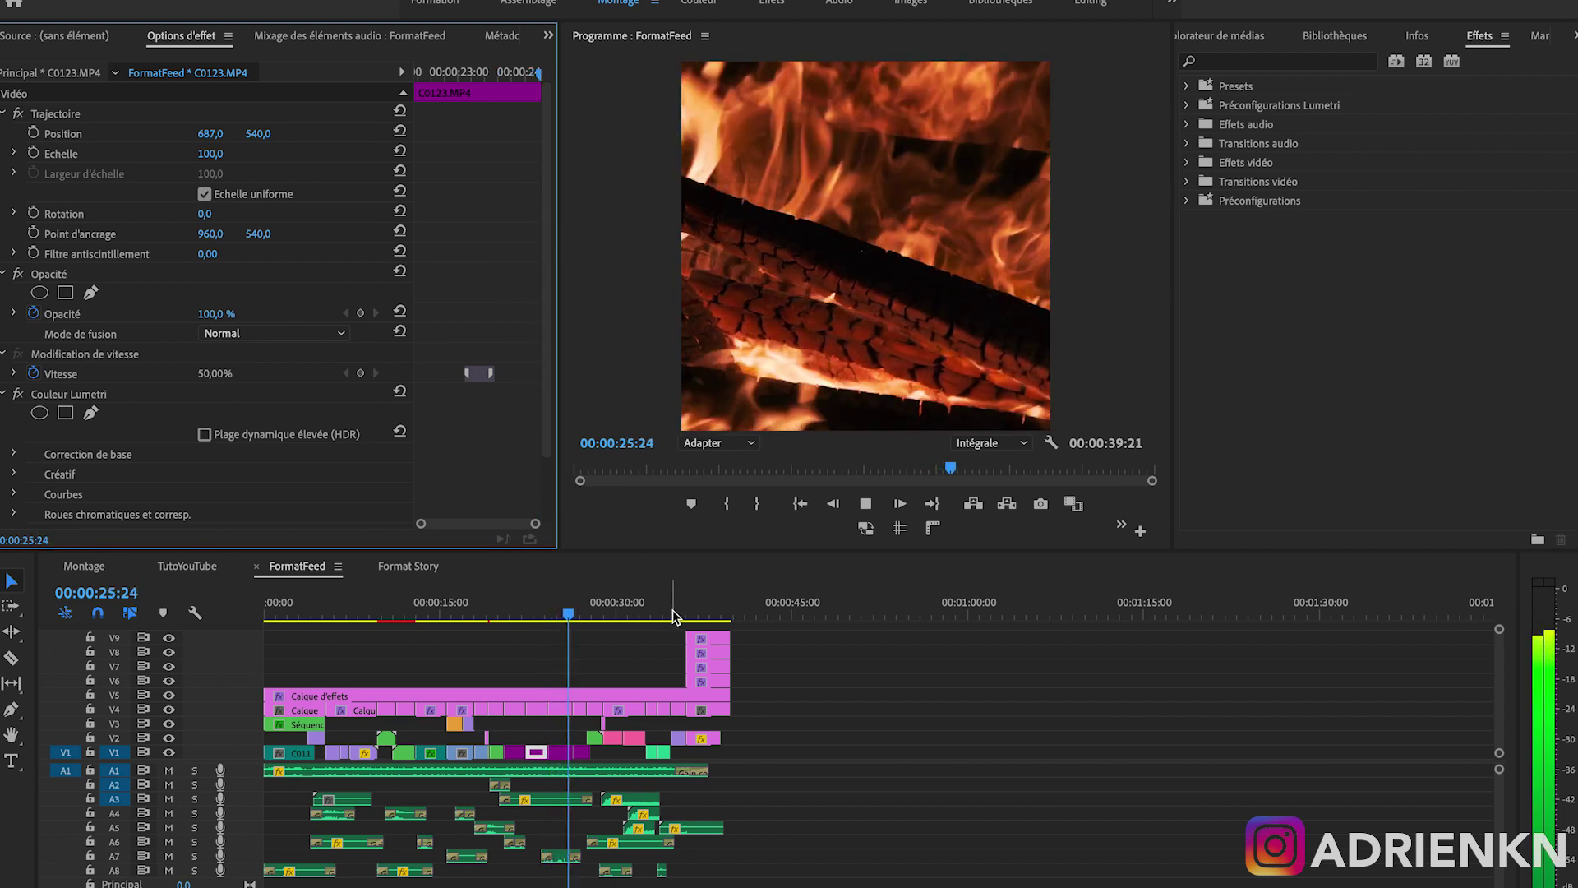
key(space)
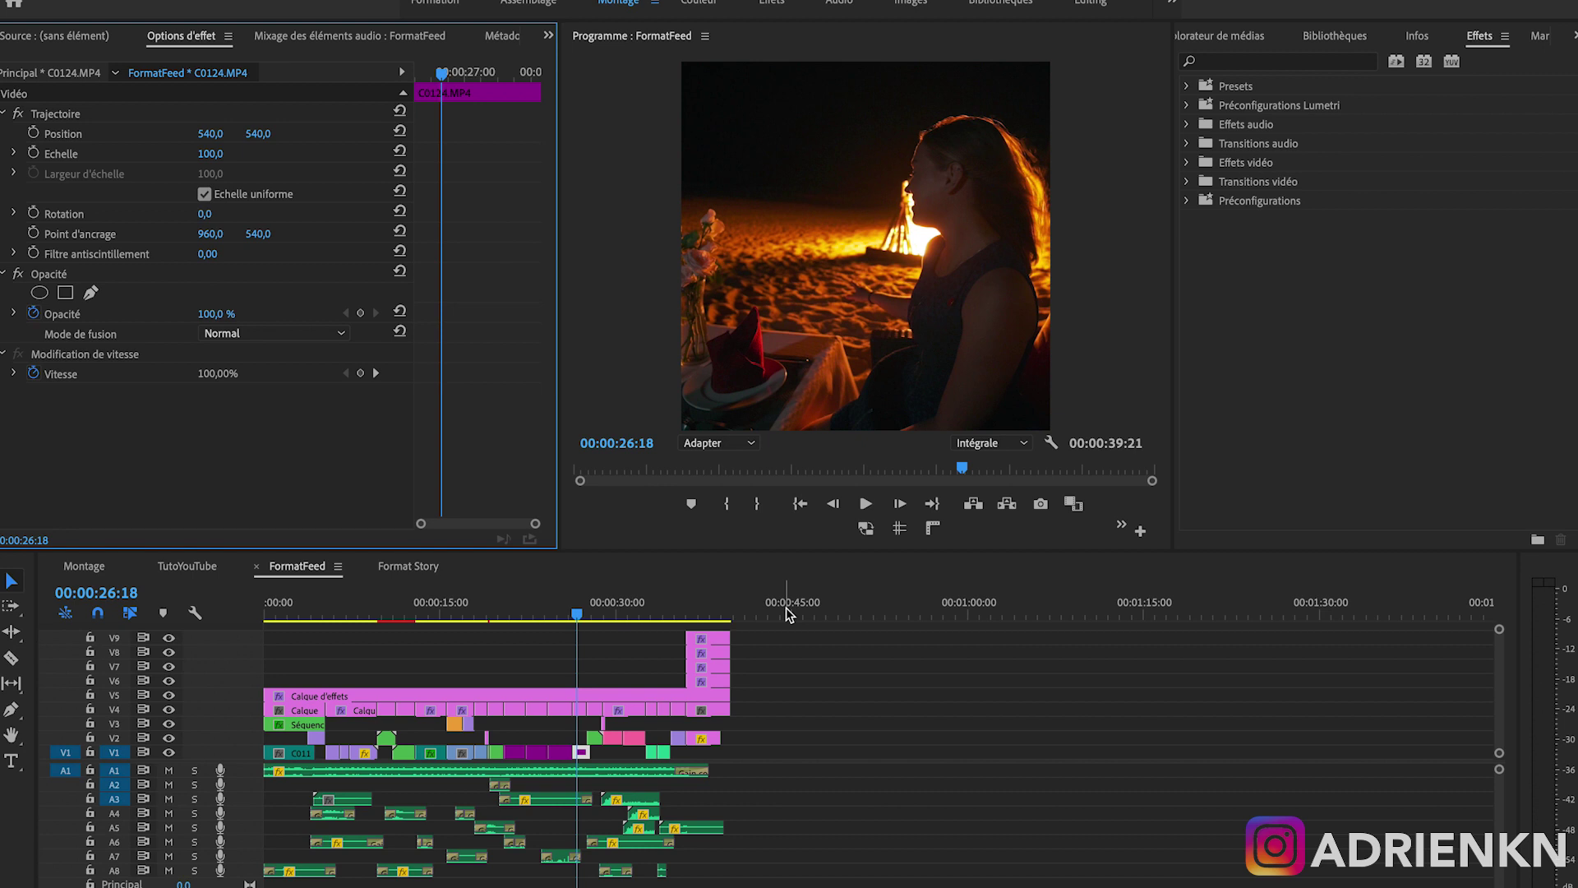
- In Format Story, nest the video and A1 clips into Séquence imbriquée 17
key(shift+3)
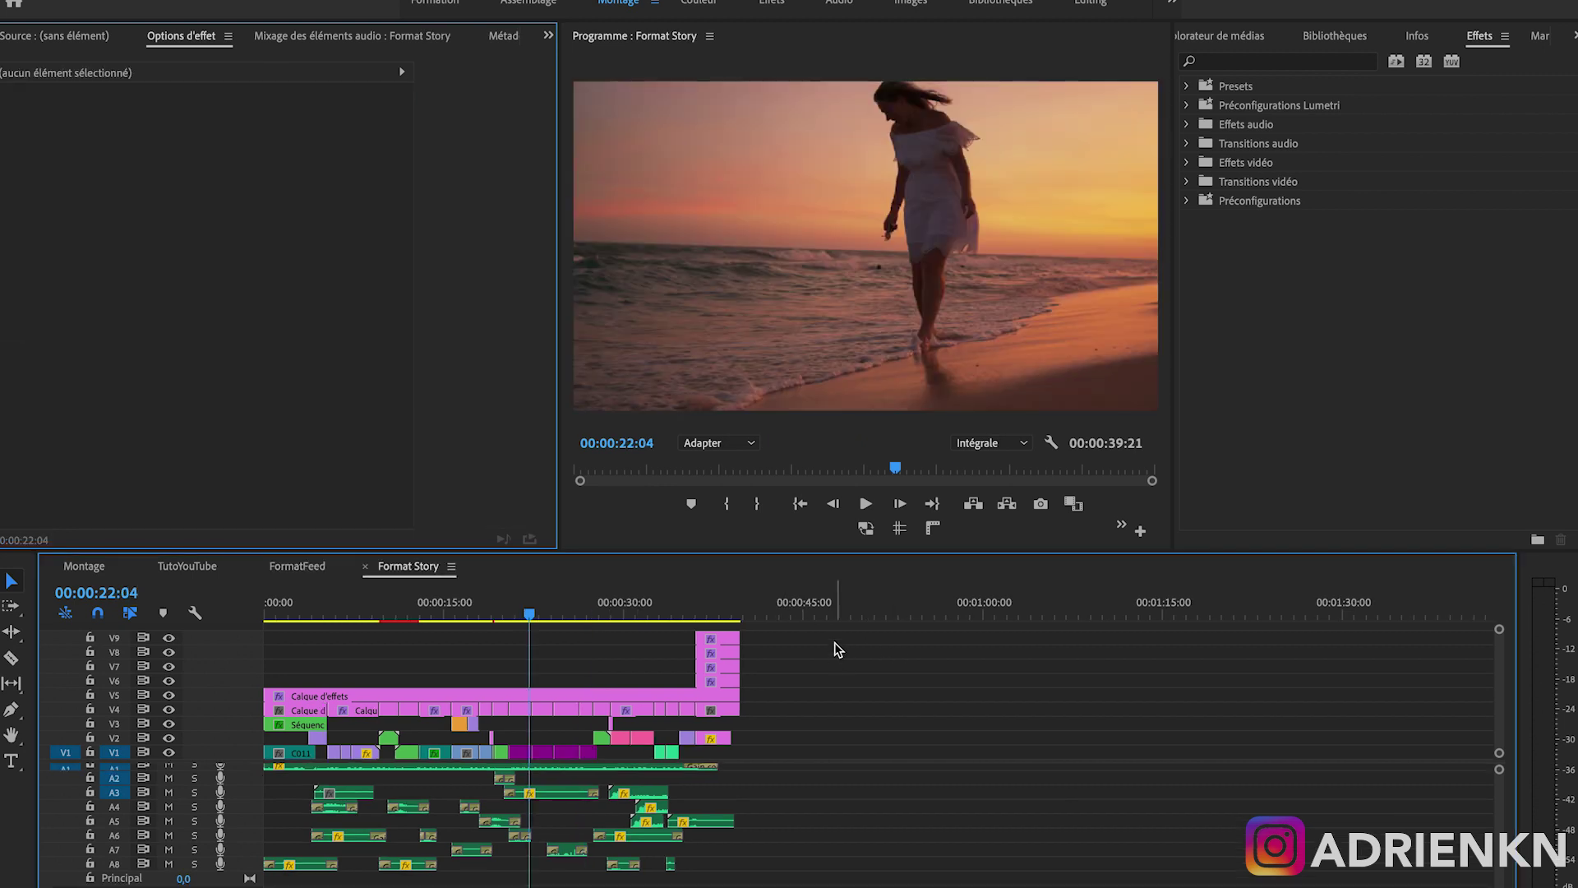
drag(842, 632, 557, 749)
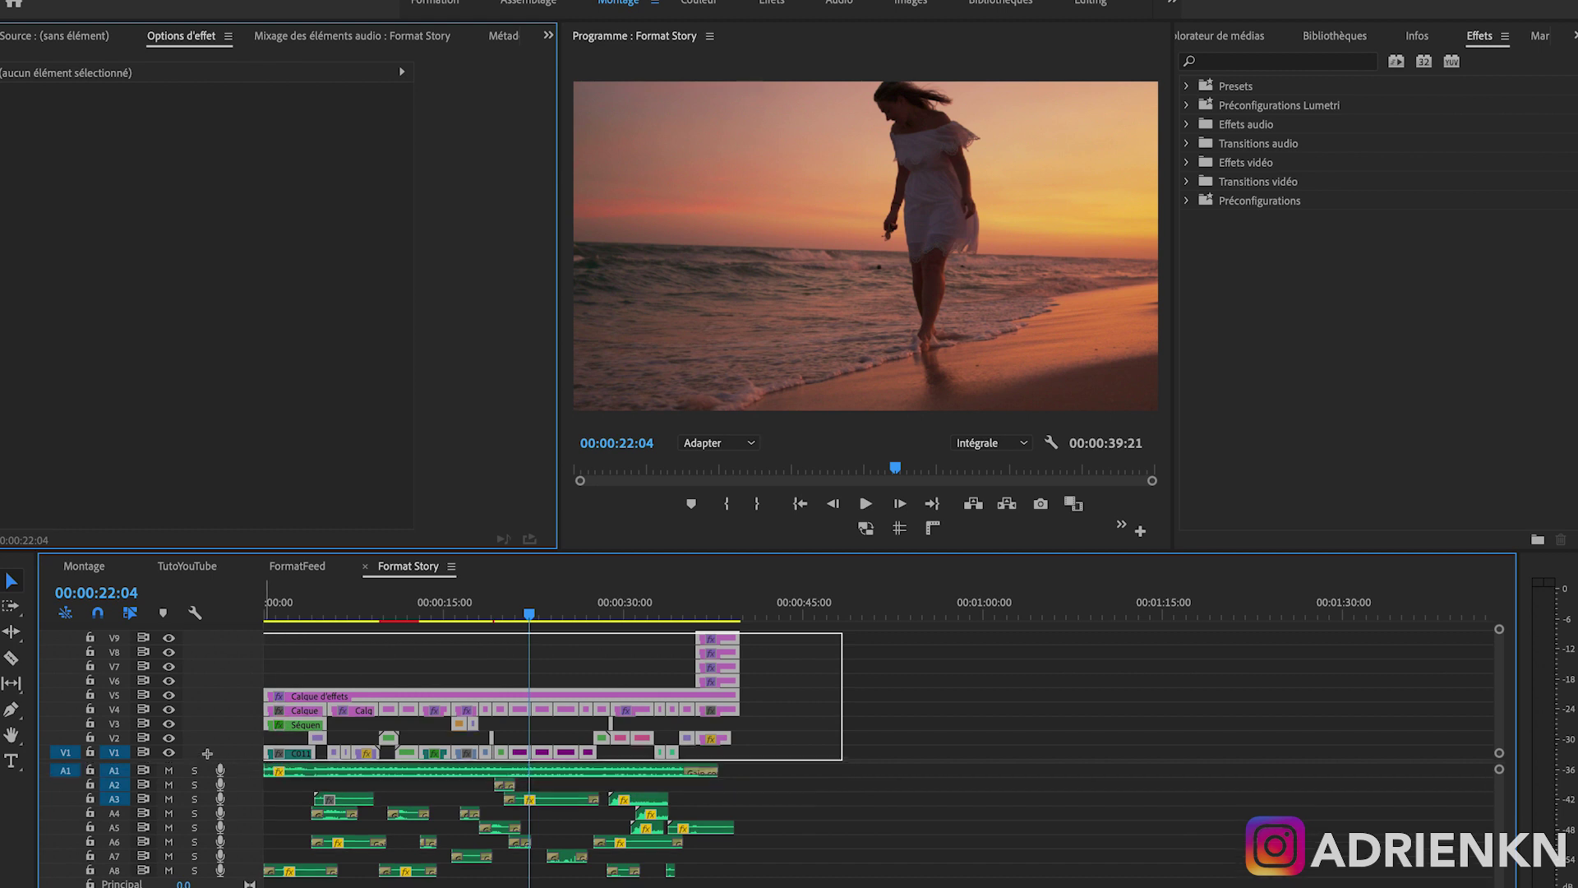
drag(197, 771, 205, 758)
key(alt+n)
key(Return)
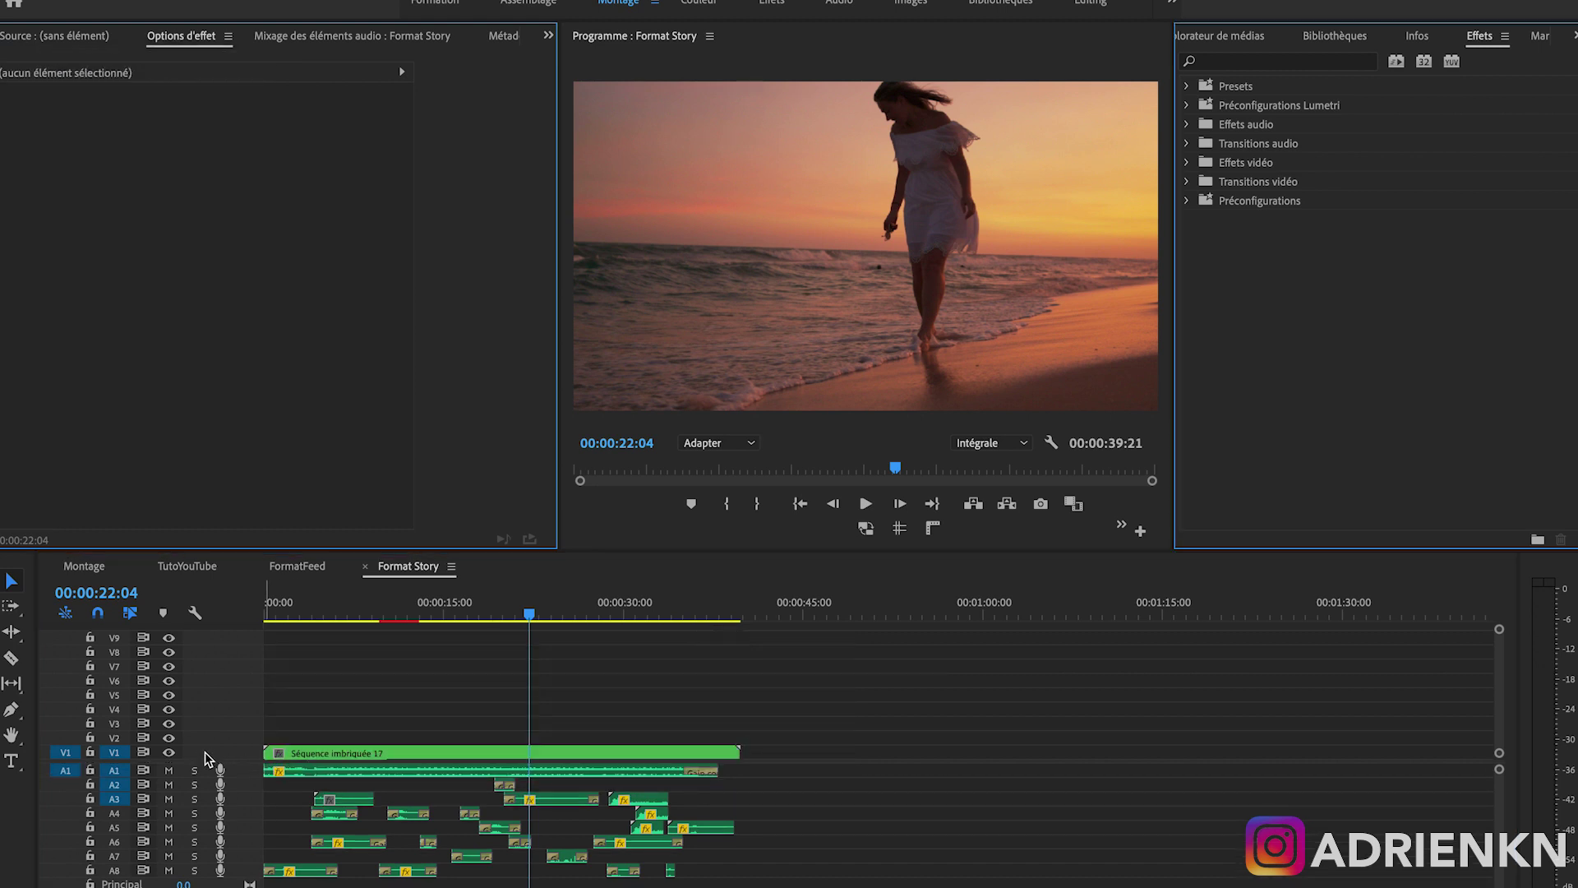
- Change Format Story's frame size to a vertical 1080×1920 and accept deleting the previews
click(354, 0)
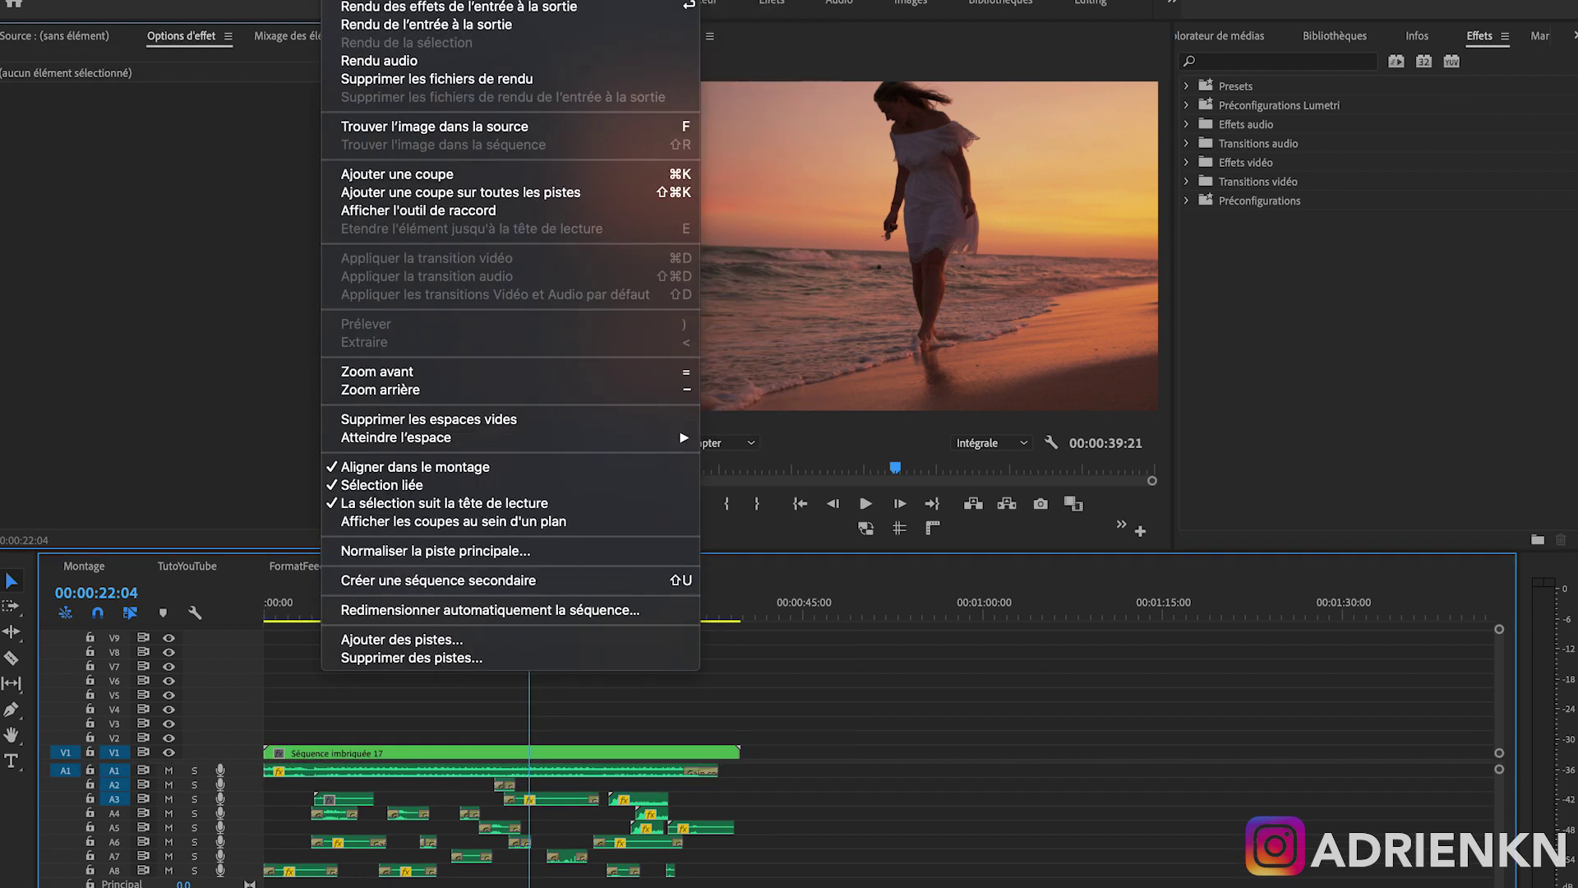
click(492, 2)
click(688, 222)
drag(688, 222, 622, 218)
text(1080)
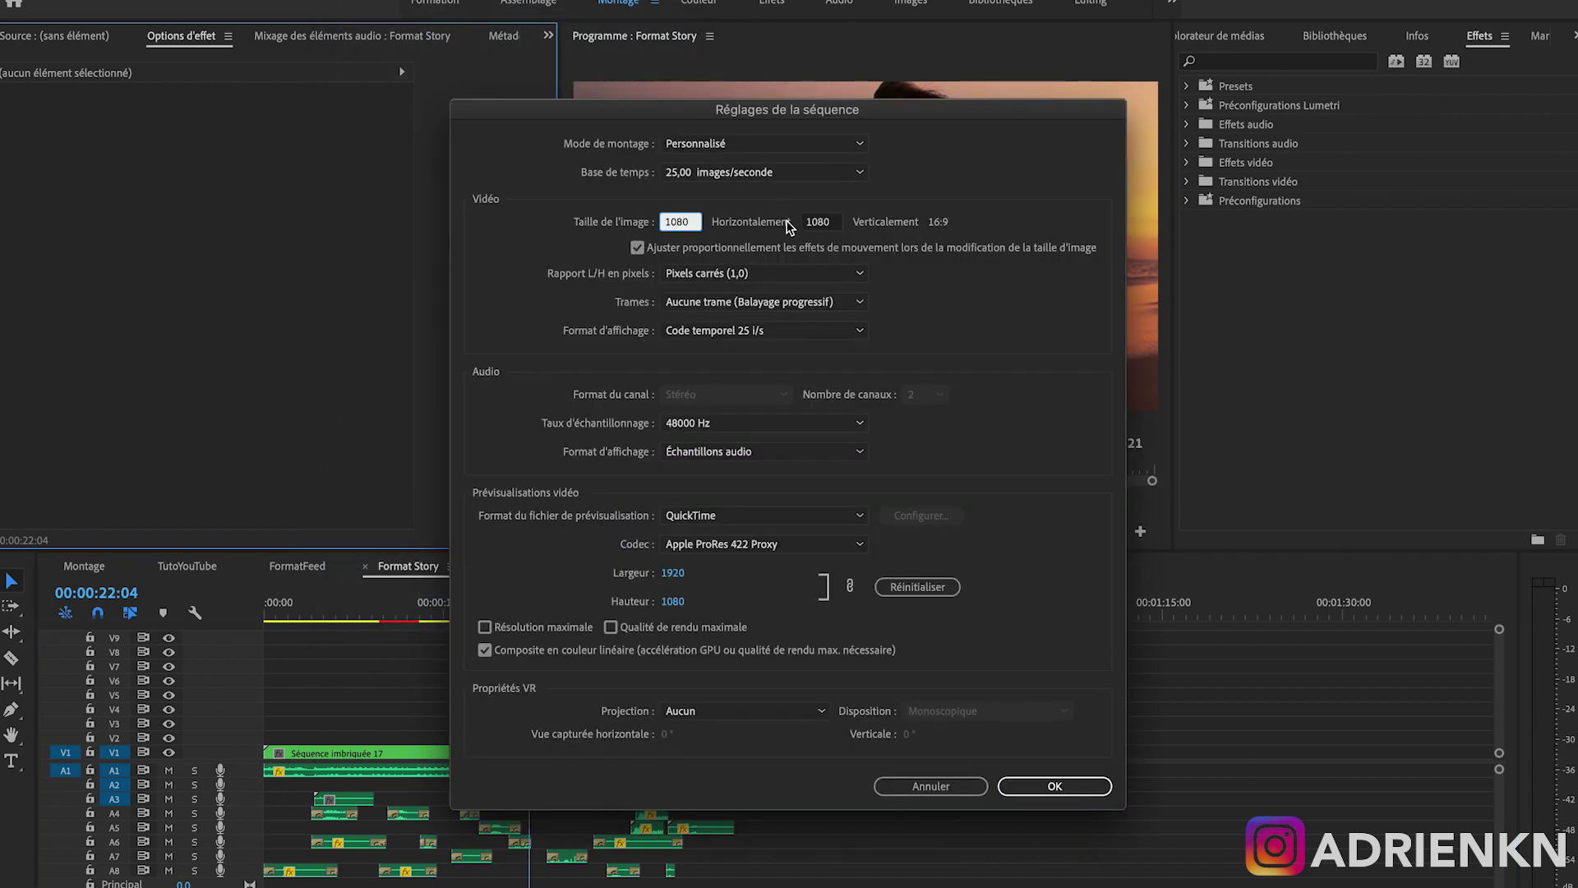
key(Tab)
text(1920)
key(Tab)
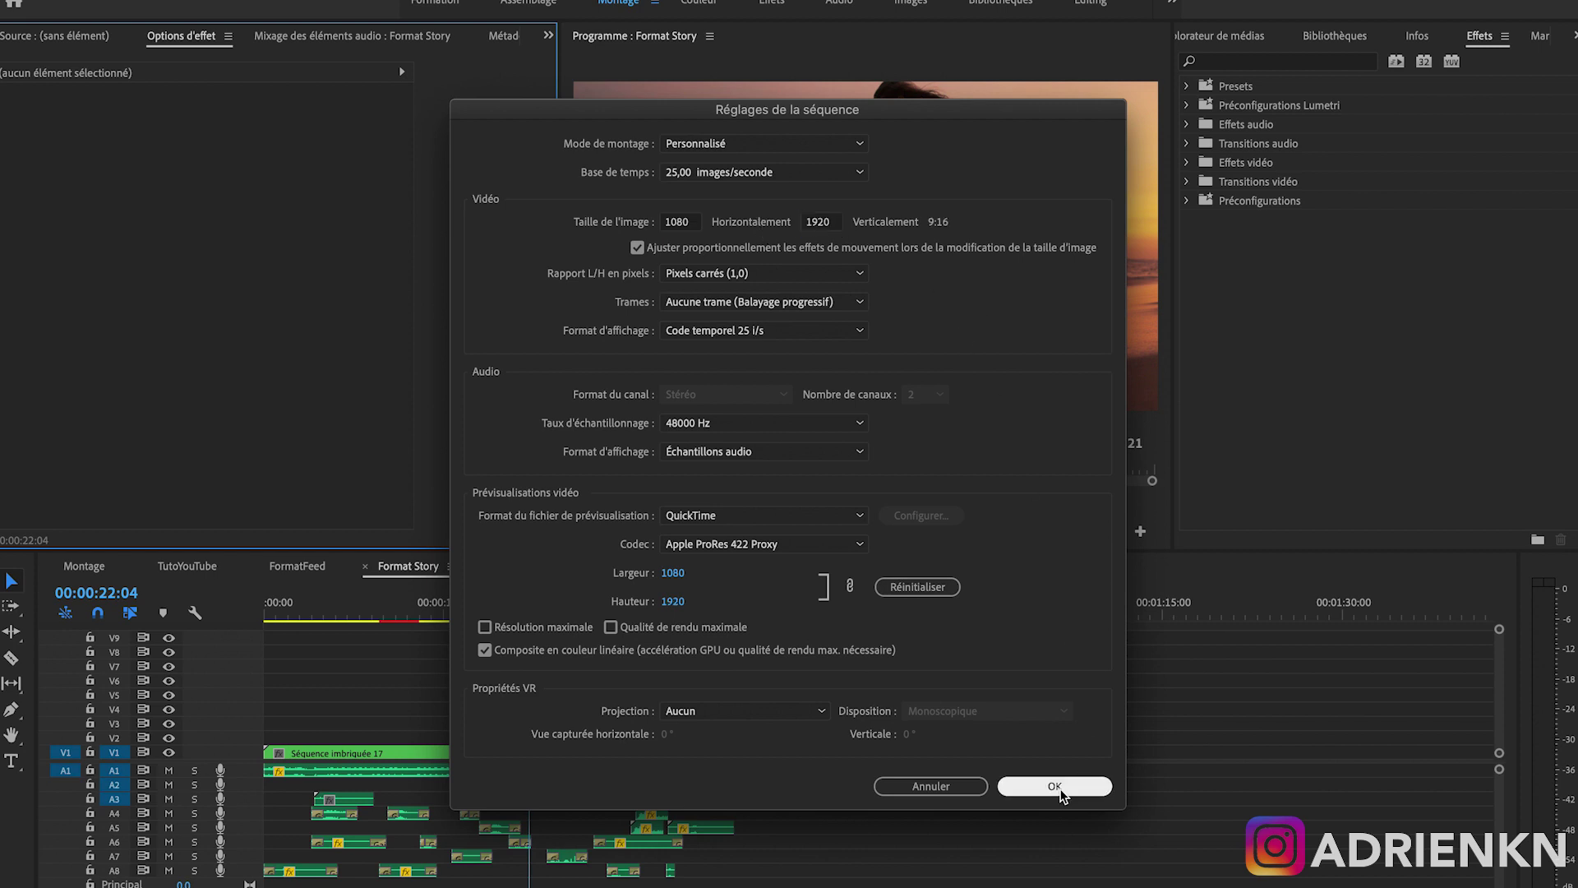
click(1055, 787)
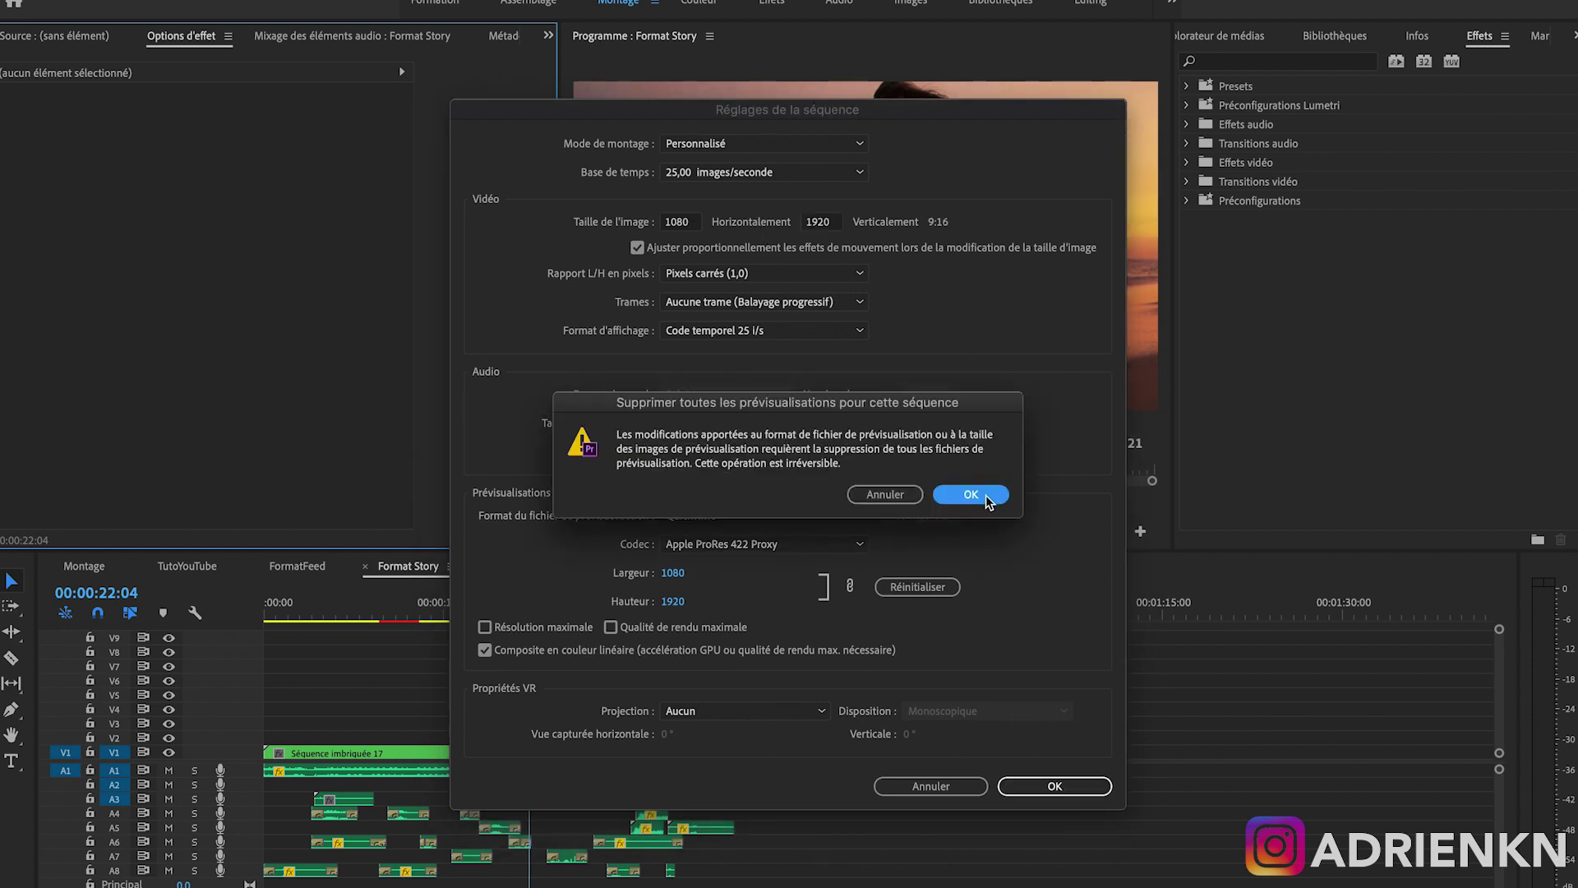
click(992, 499)
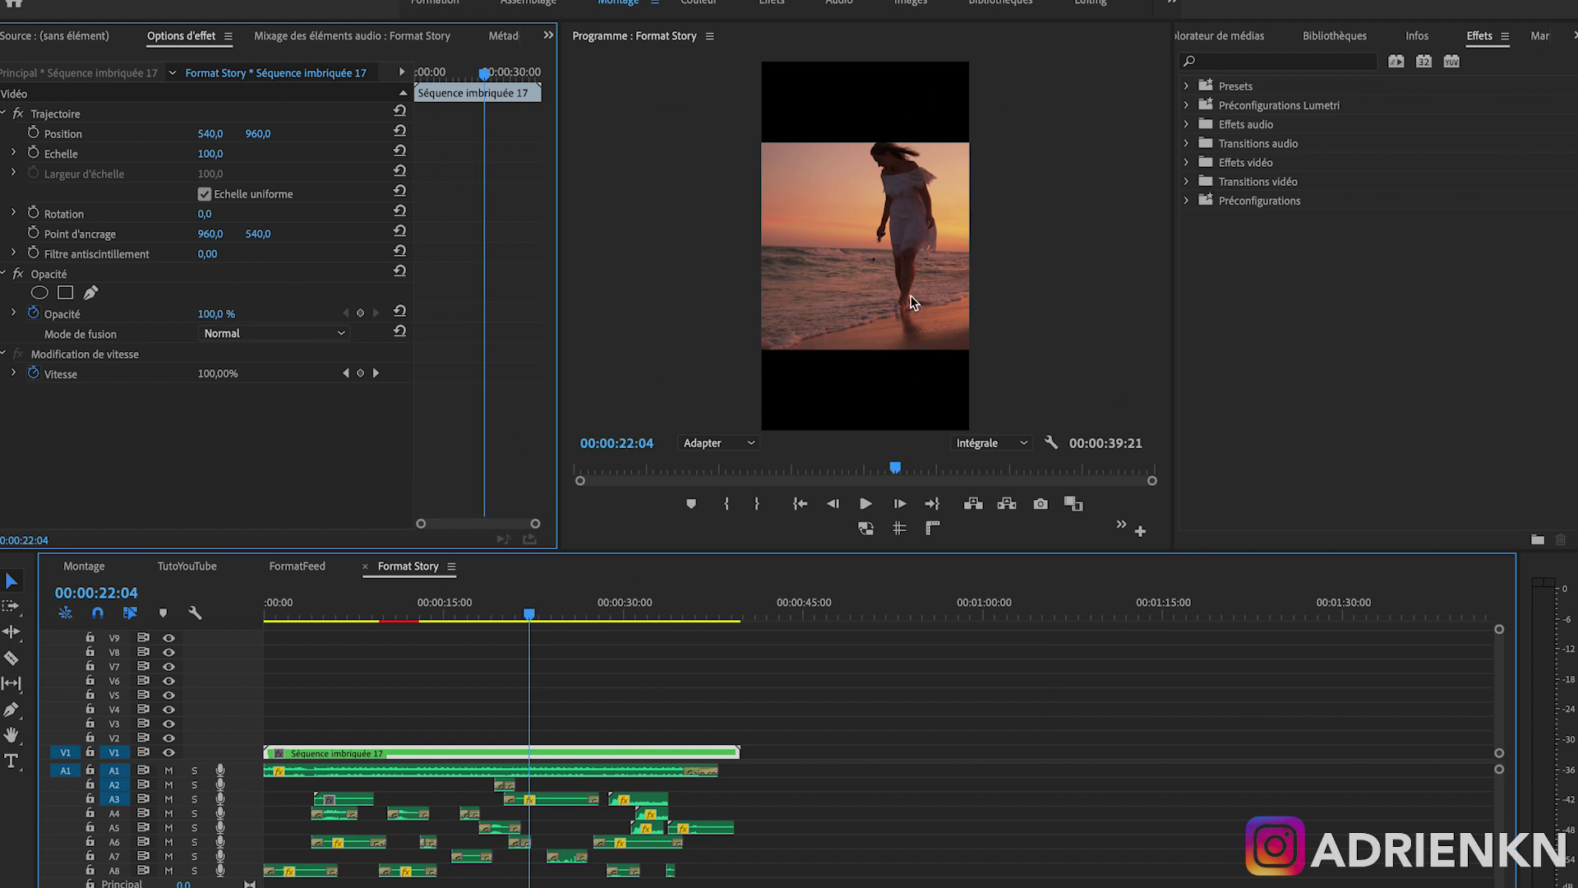
- Scale the nested clip to 57%, move to the pool shot at 17:03, and Alt-drag a copy onto V2
drag(210, 154, 275, 154)
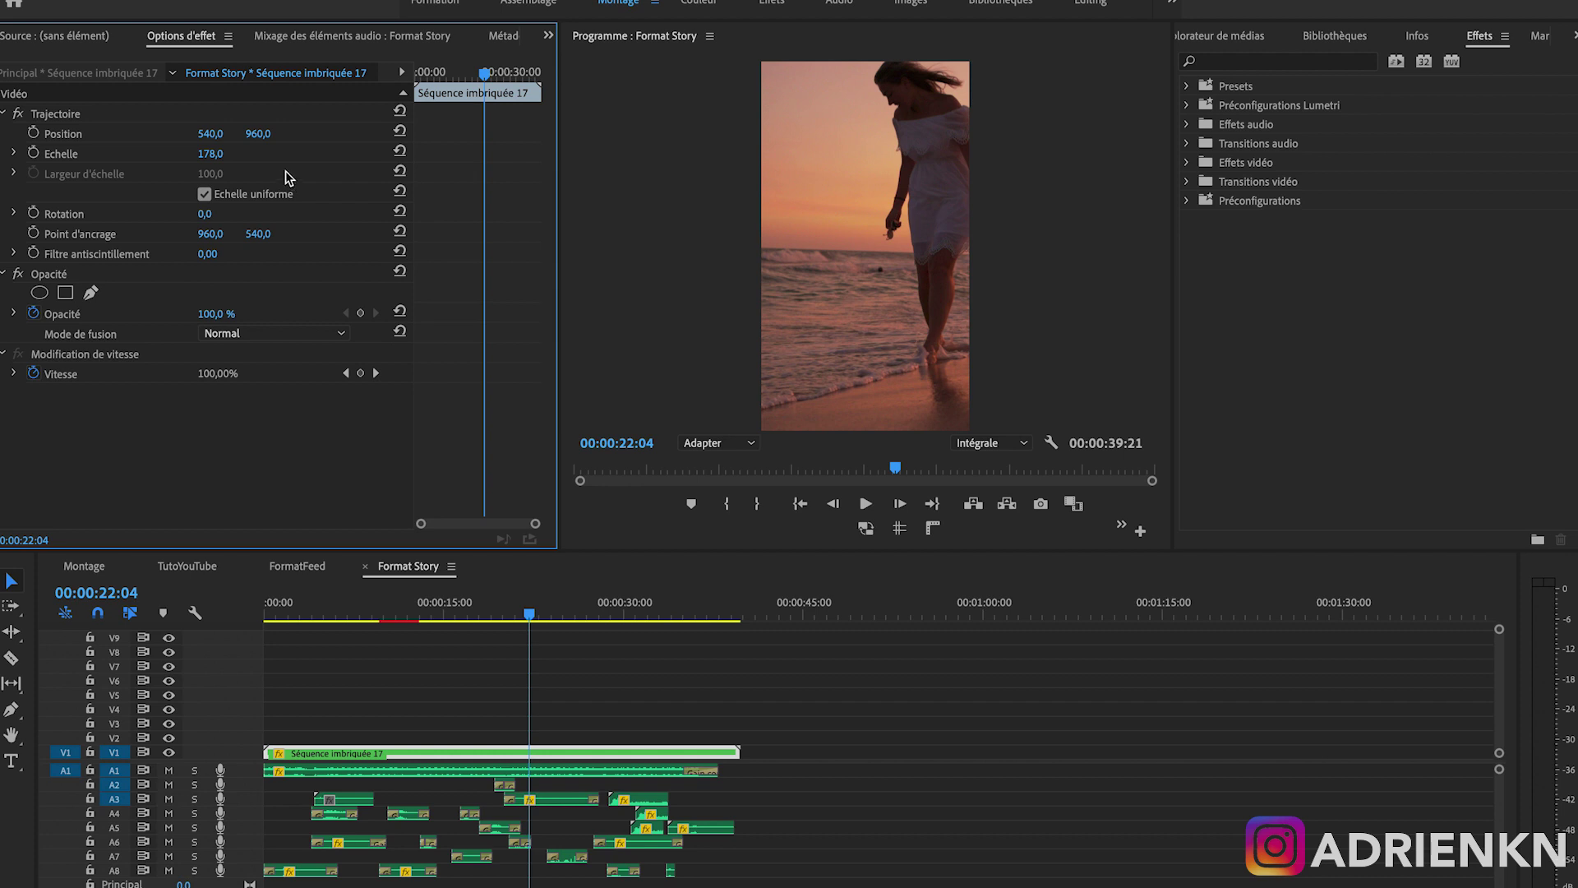
click(469, 509)
mouse_move(207, 160)
mouse_down()
mouse_move(164, 155)
mouse_move(209, 153)
mouse_up()
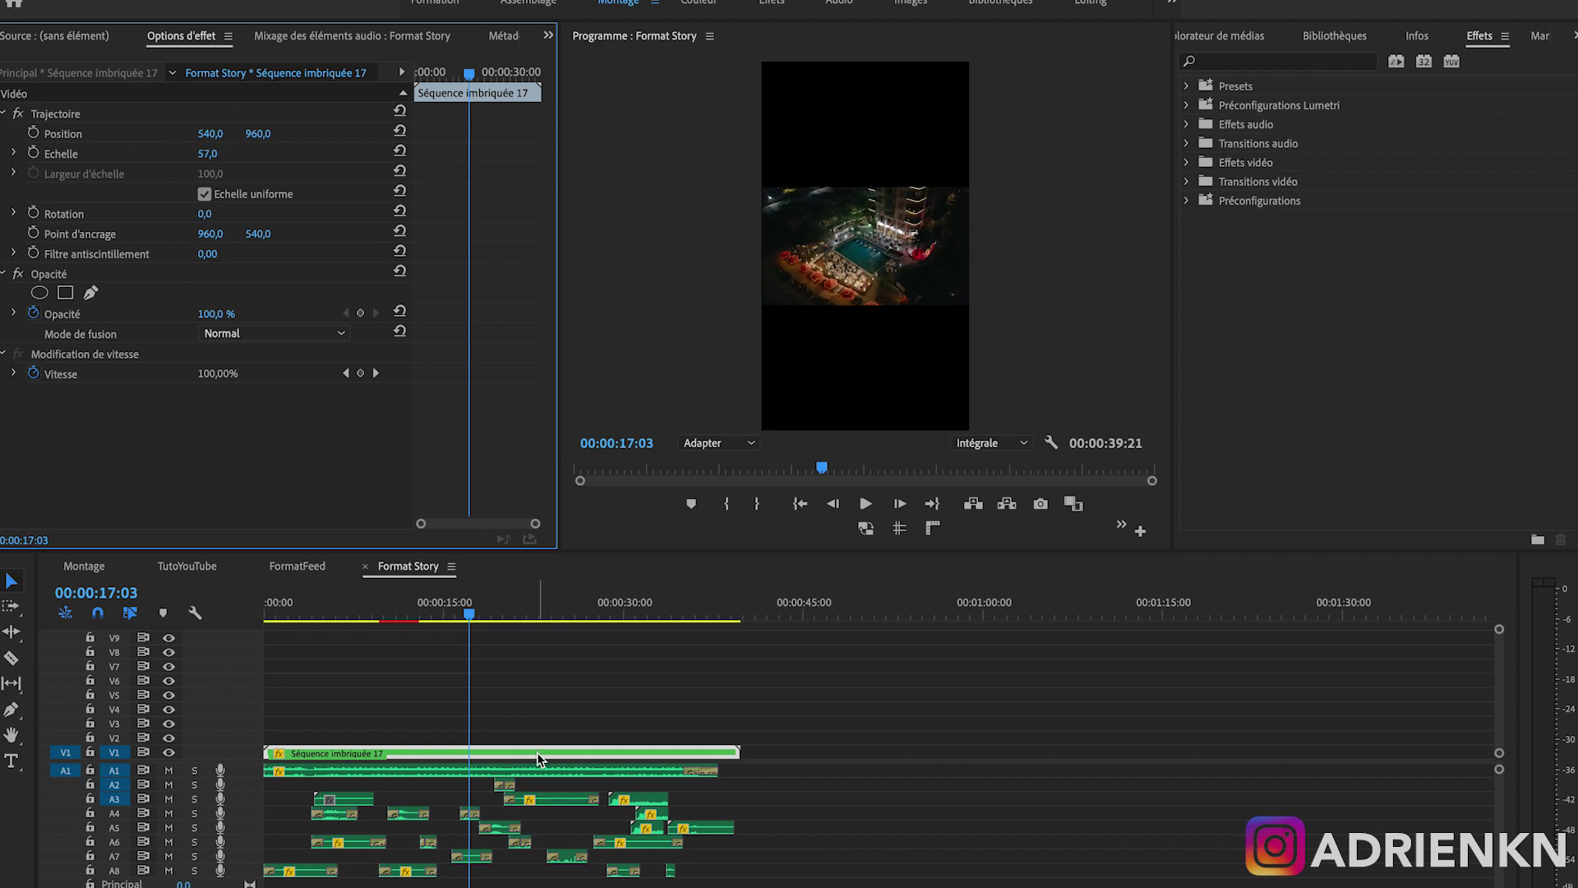
drag(536, 753, 535, 728)
- Enlarge the V1 copy to 179% and apply Flou gaussien with a blur of 24
click(536, 728)
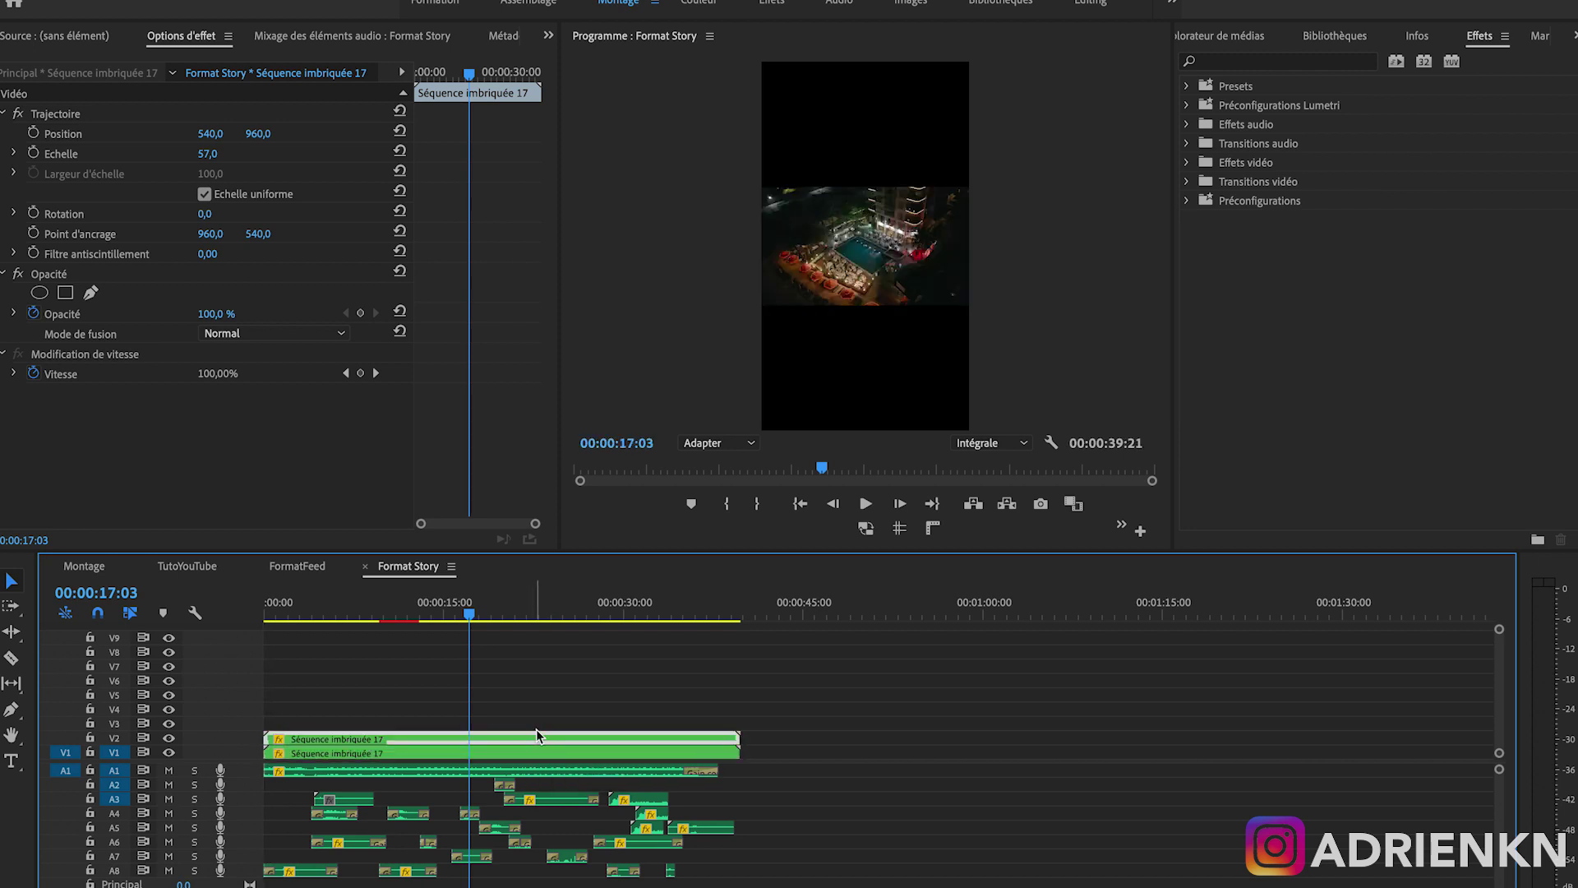
click(501, 753)
drag(207, 153, 307, 154)
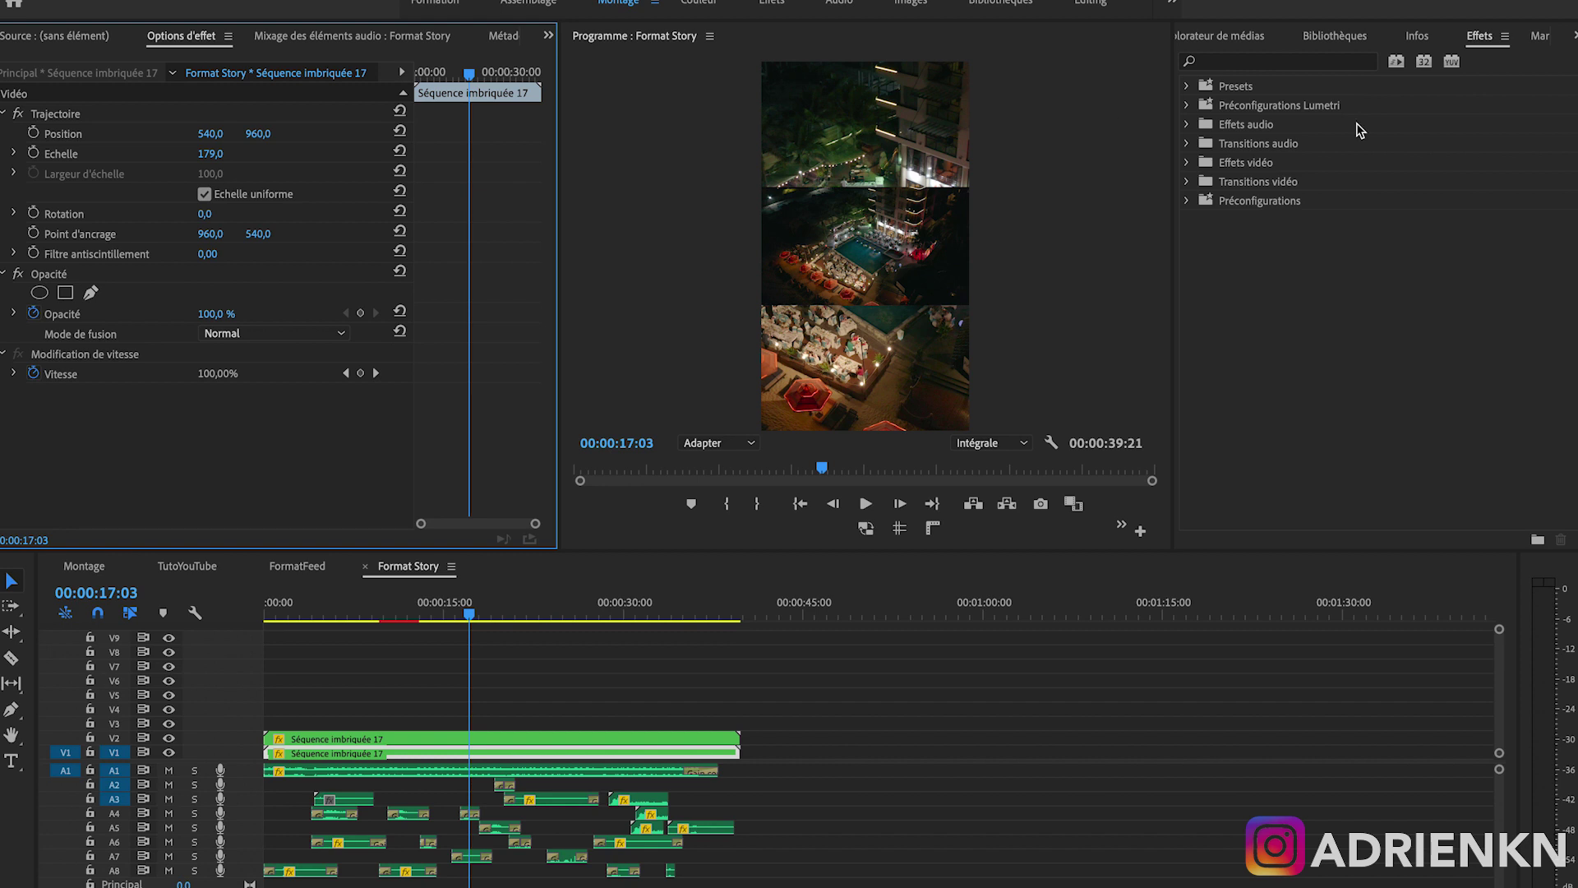
click(1274, 61)
text(flou)
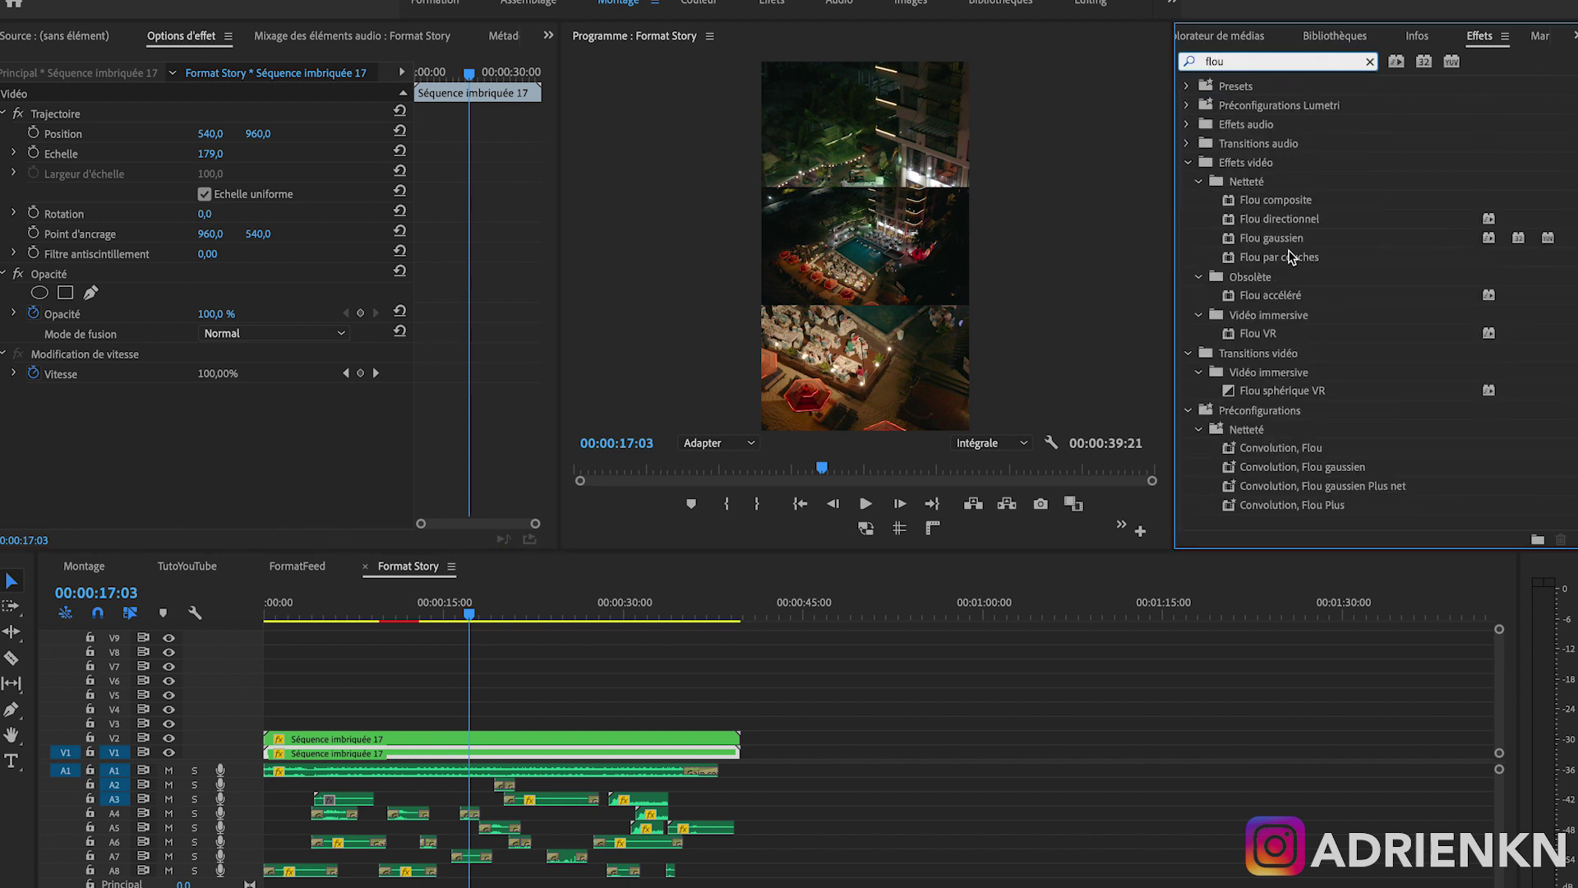
drag(1288, 241, 493, 758)
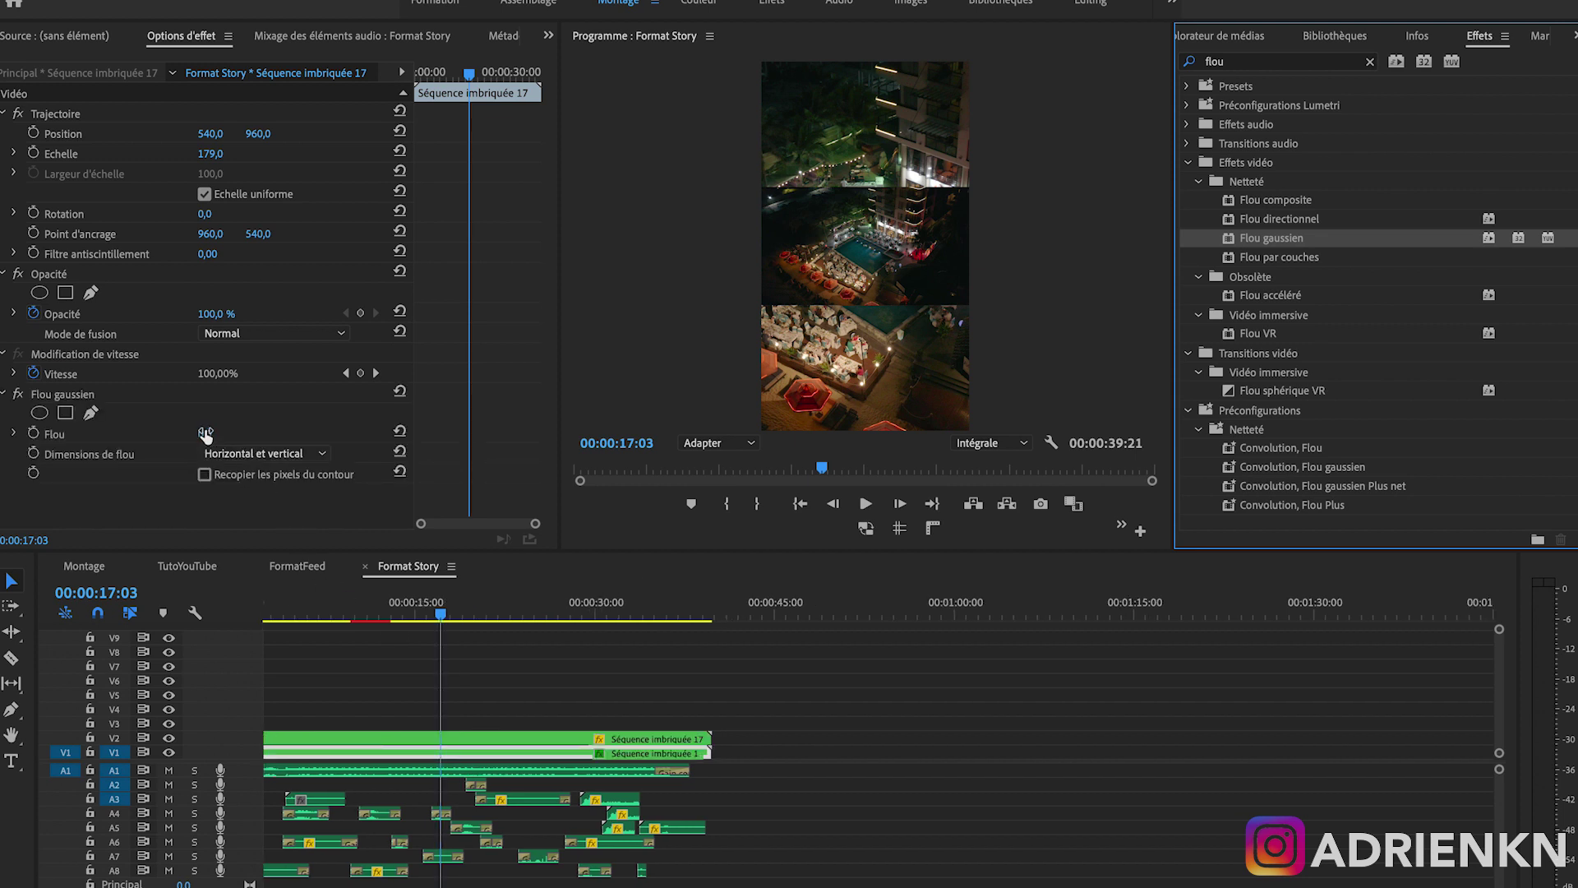
drag(204, 434, 217, 434)
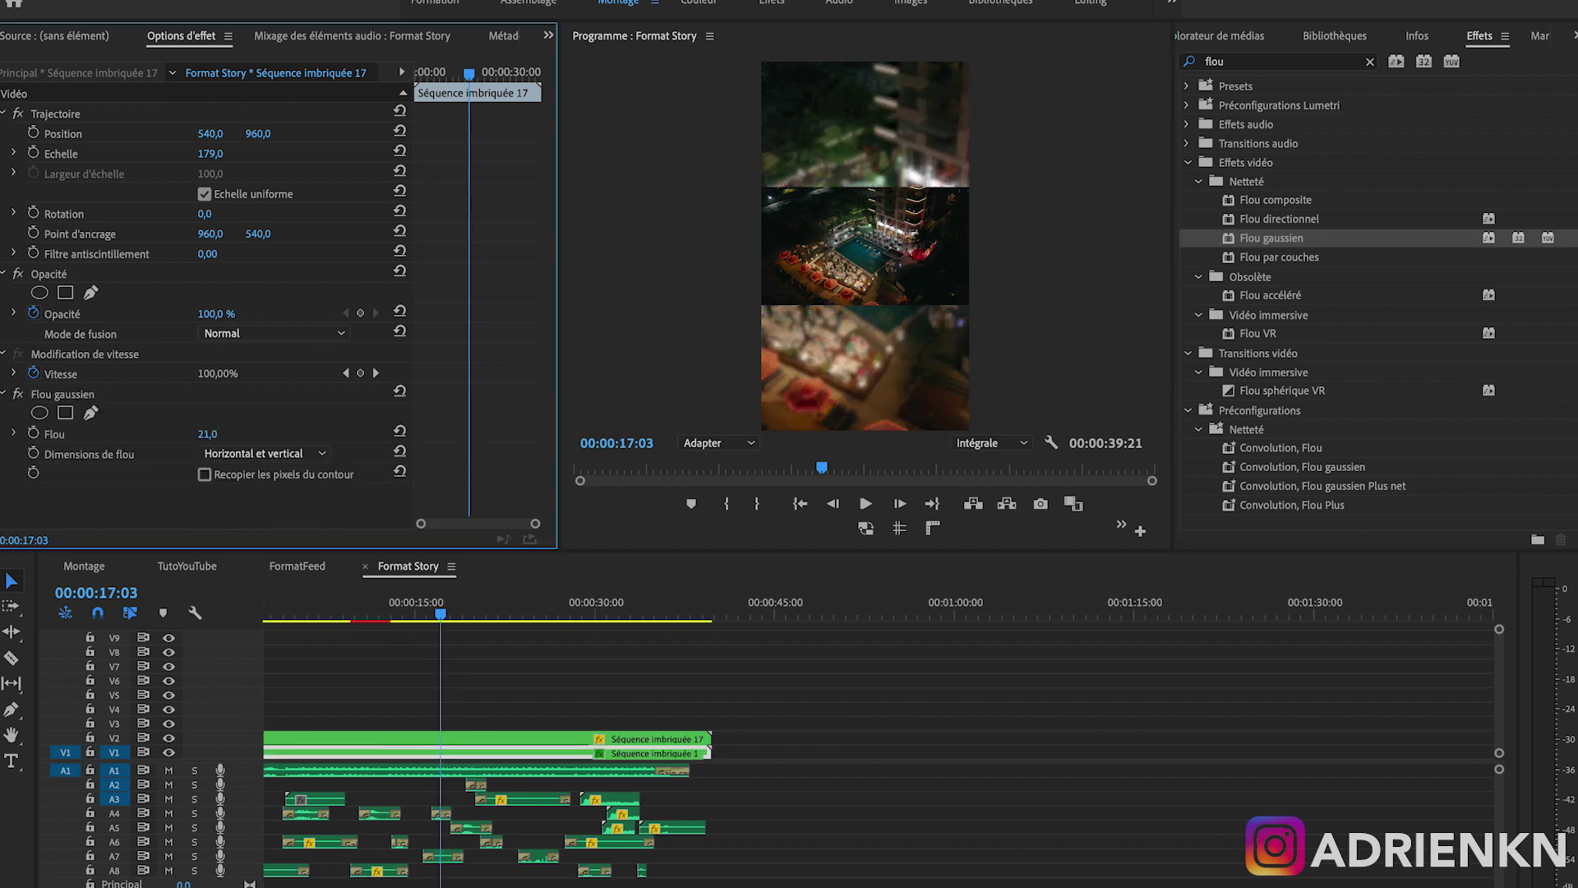
drag(437, 613, 364, 613)
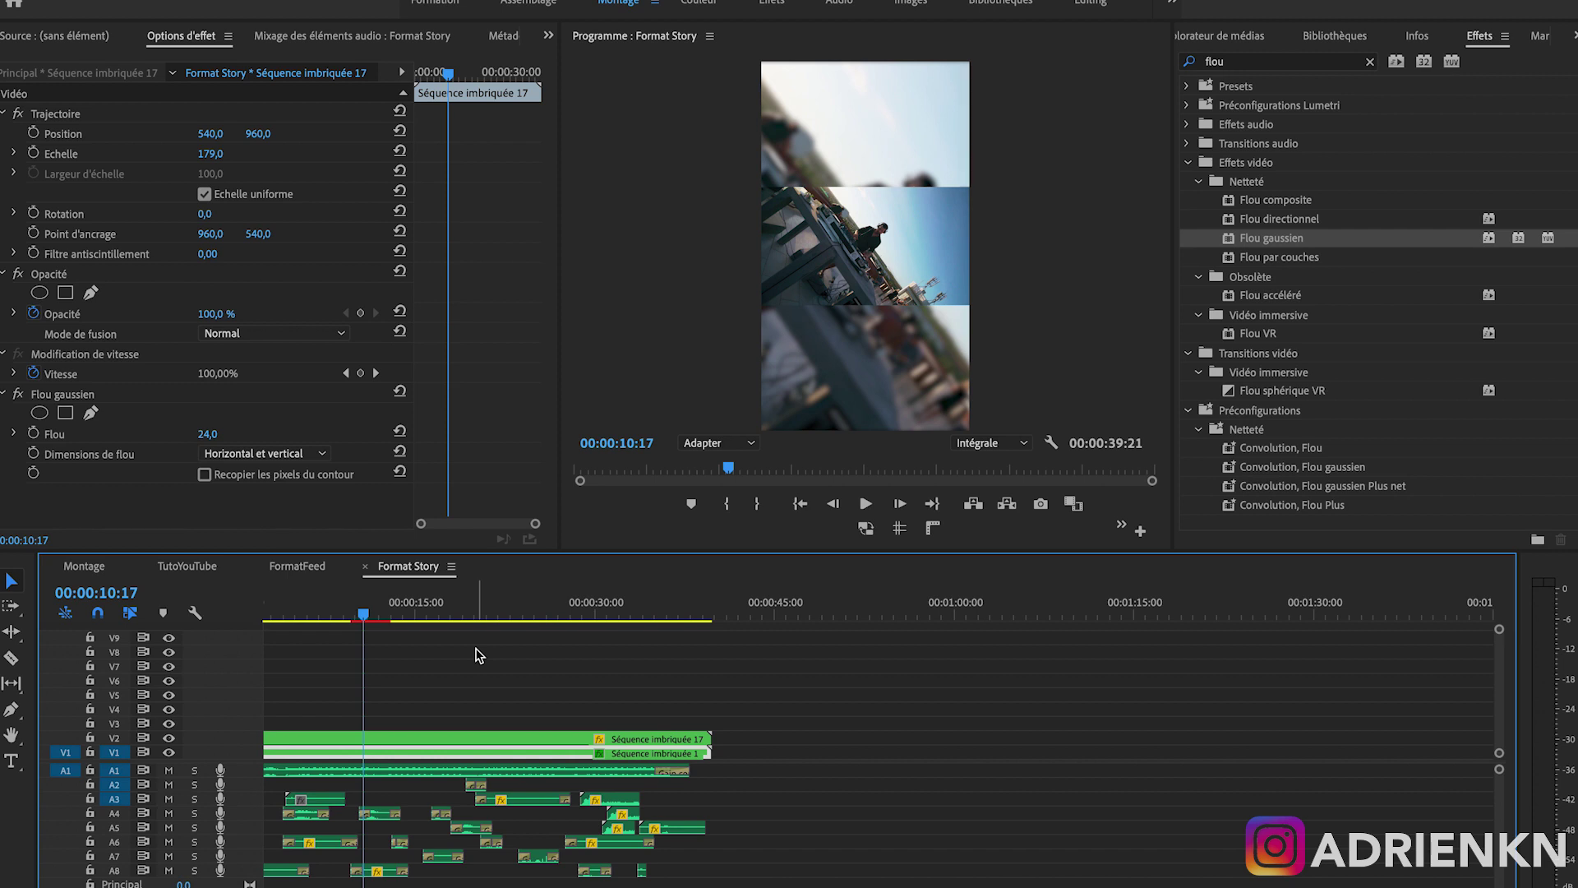
- Preview Format Story, then open its H.264 1080×1920 export settings with output Format Story.mp4
key(space)
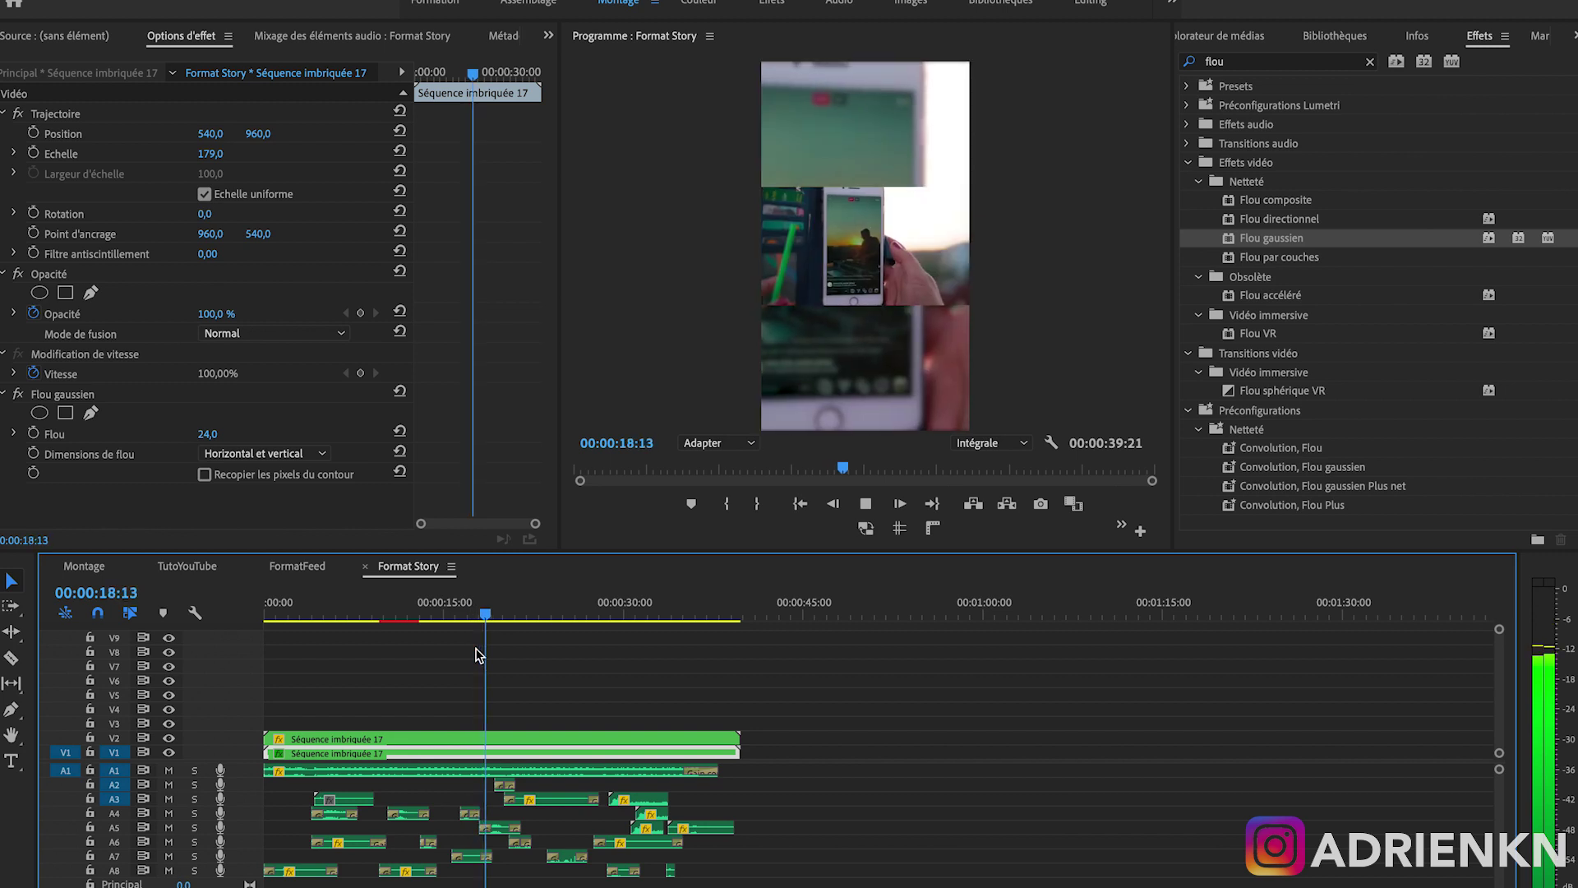
key(space)
key(ctrl+m)
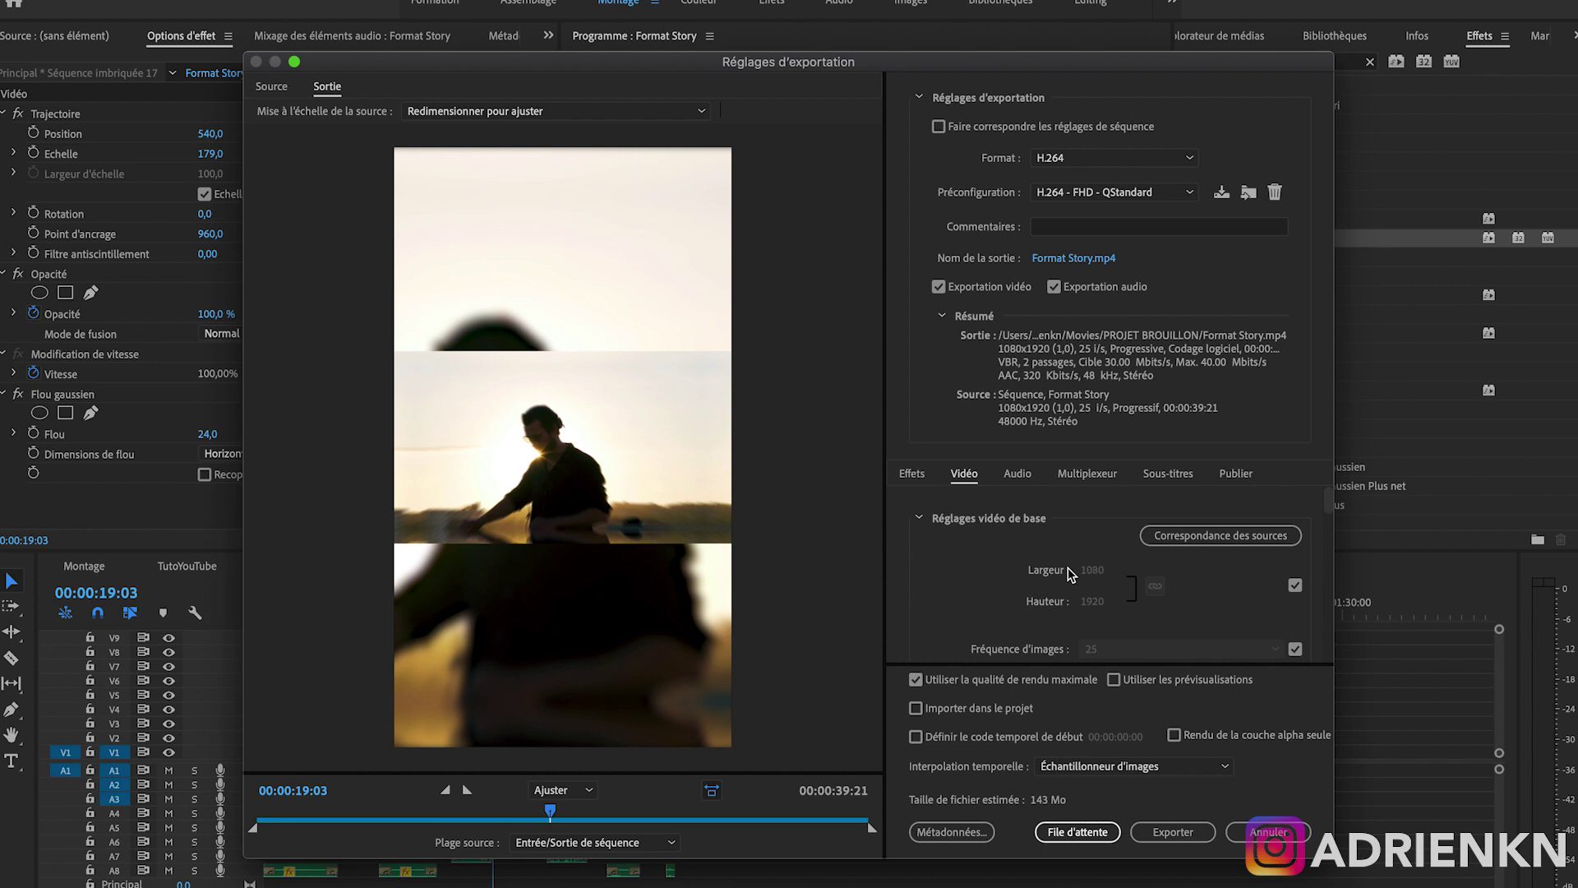
scroll(1071, 573, down, 5)
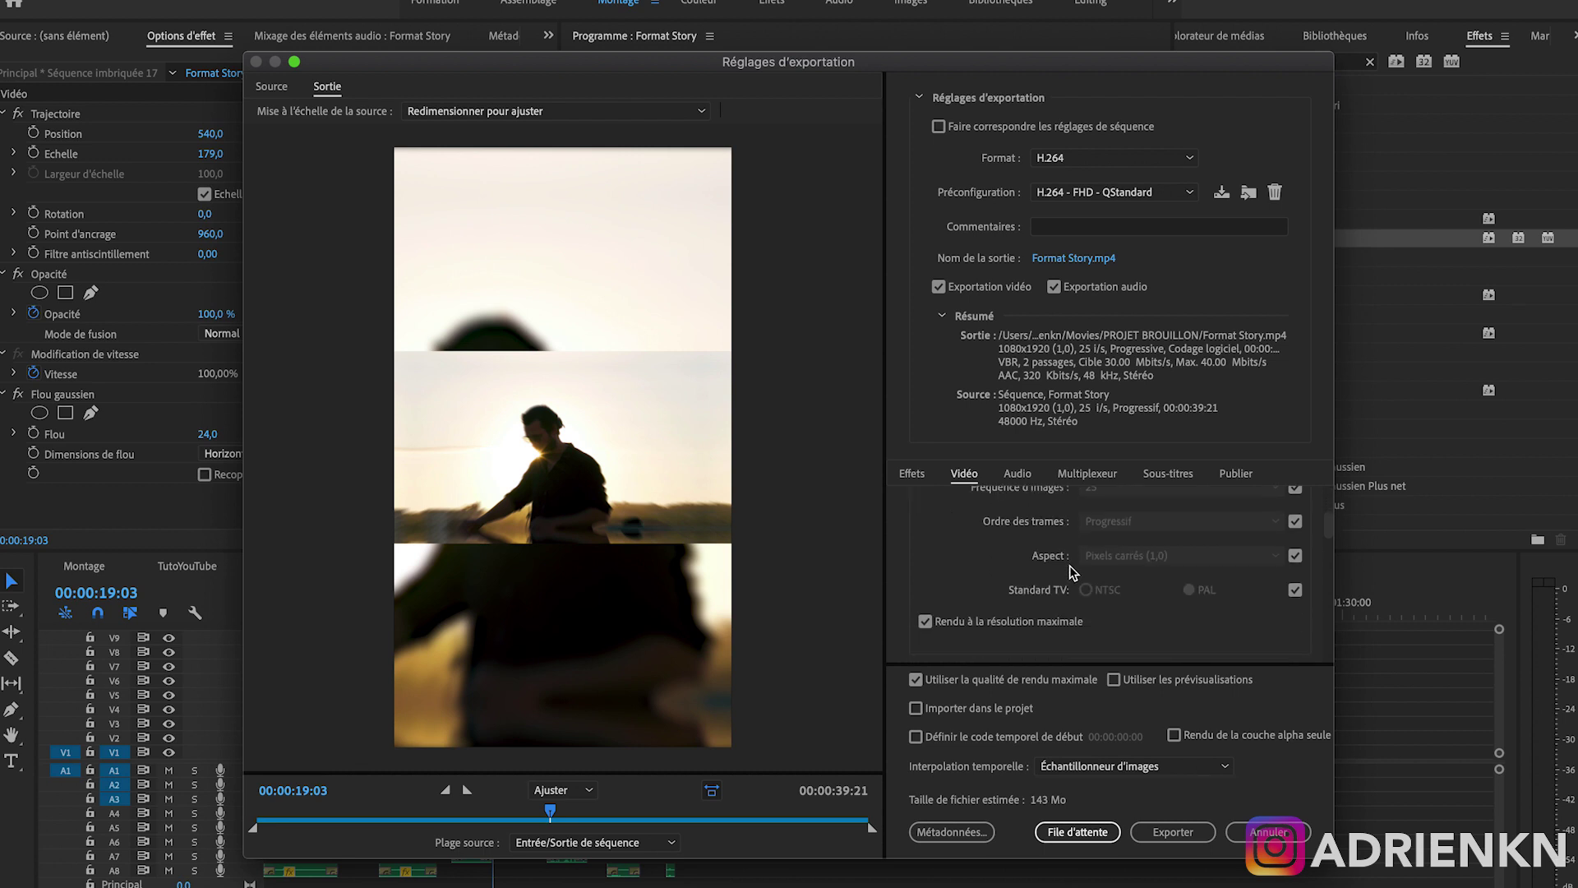
scroll(1131, 597, down, 1)
scroll(1131, 598, down, 4)
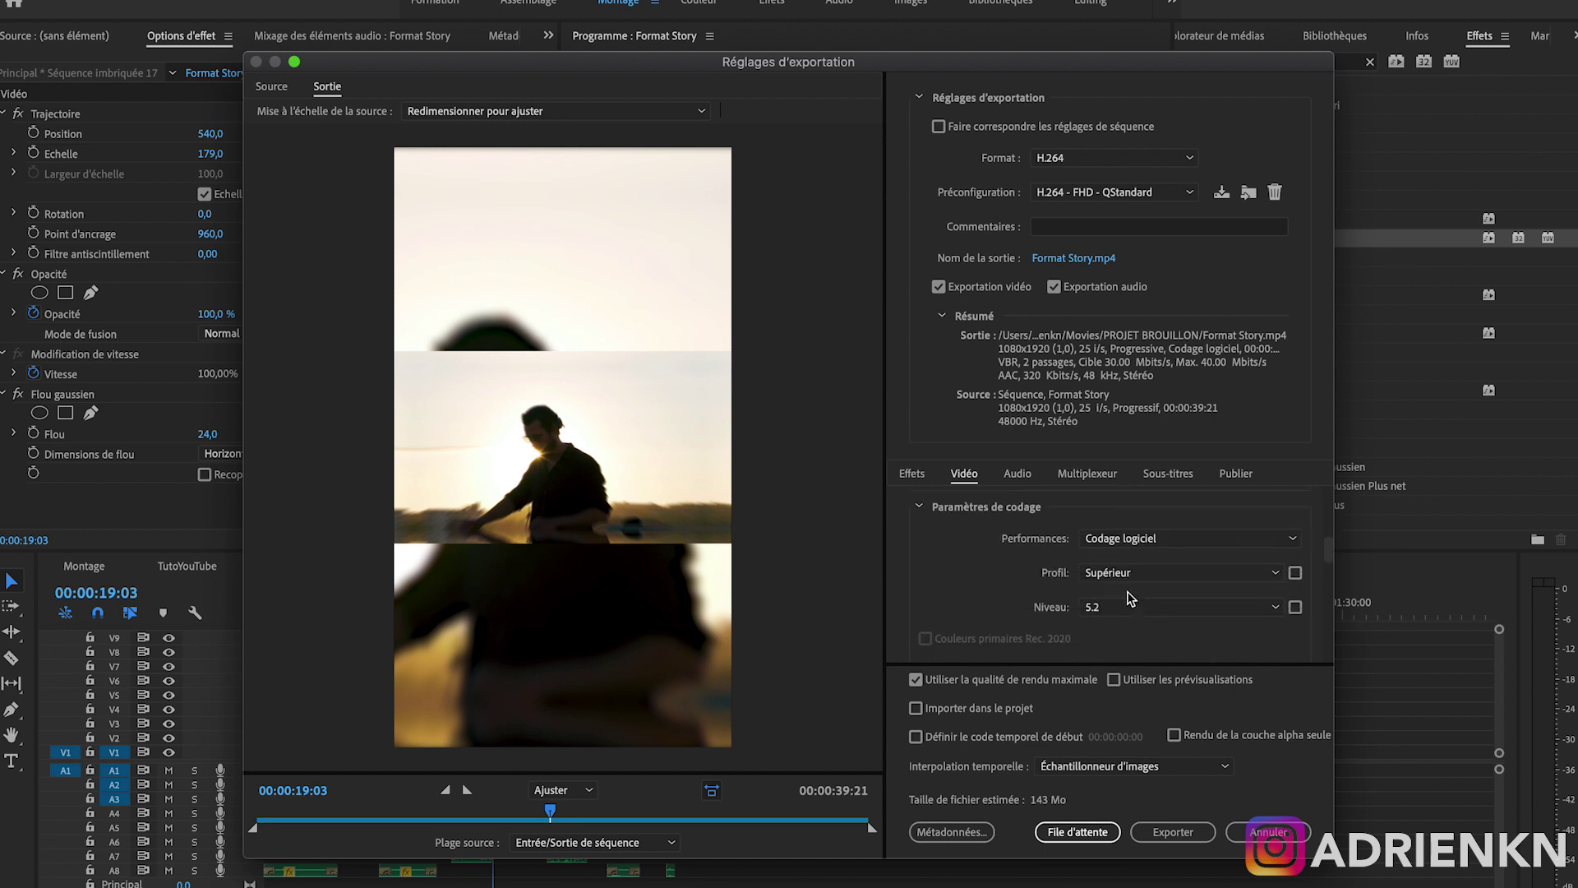
scroll(1159, 560, down, 1)
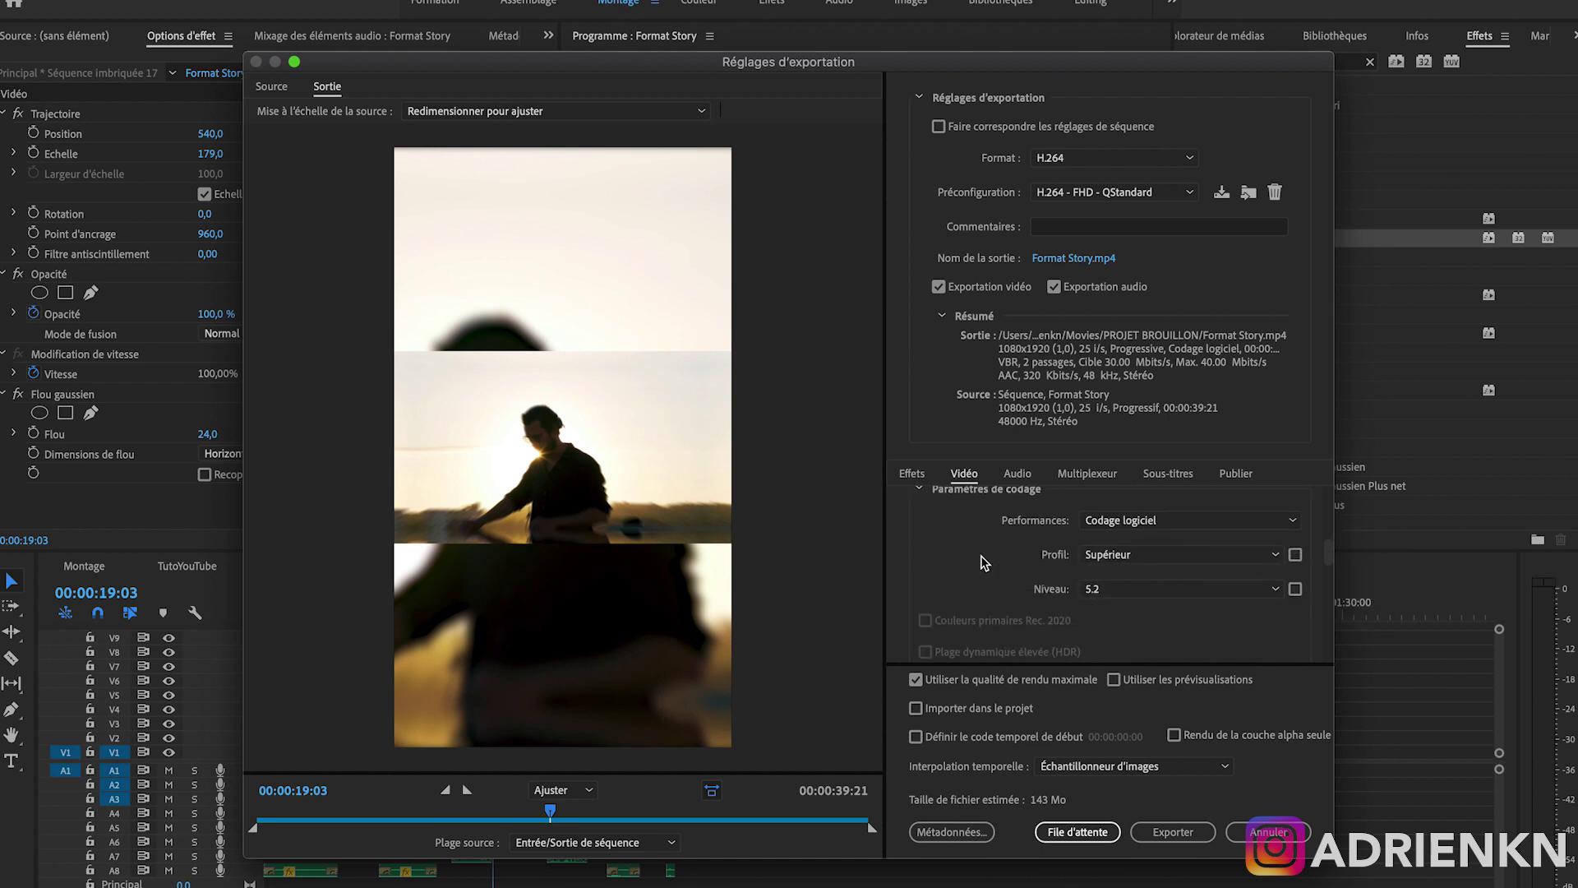
scroll(984, 562, down, 8)
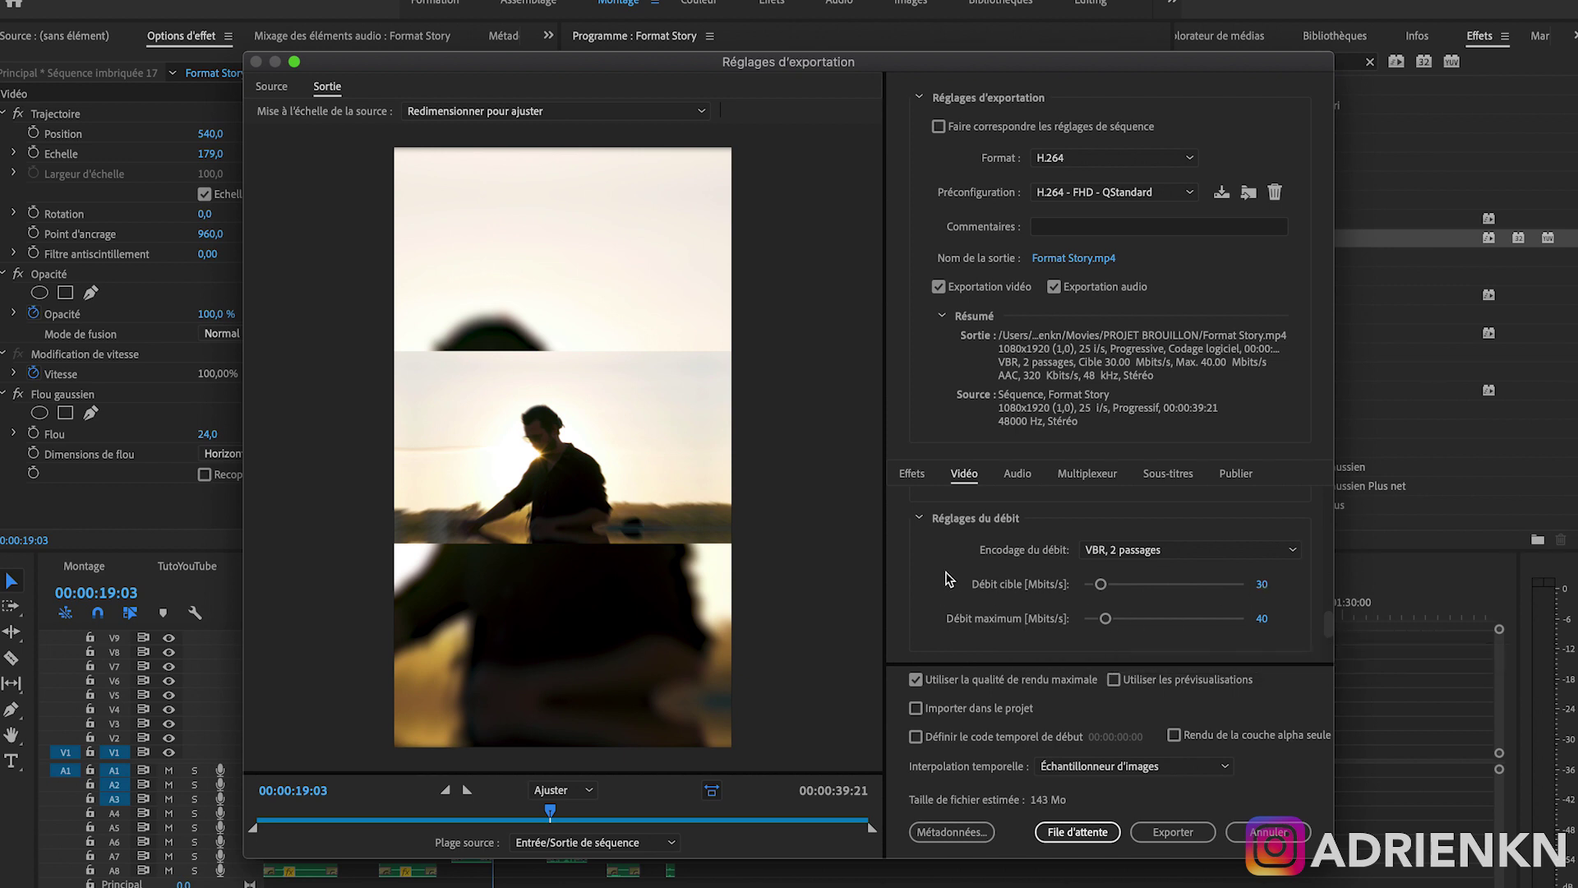
scroll(949, 577, down, 5)
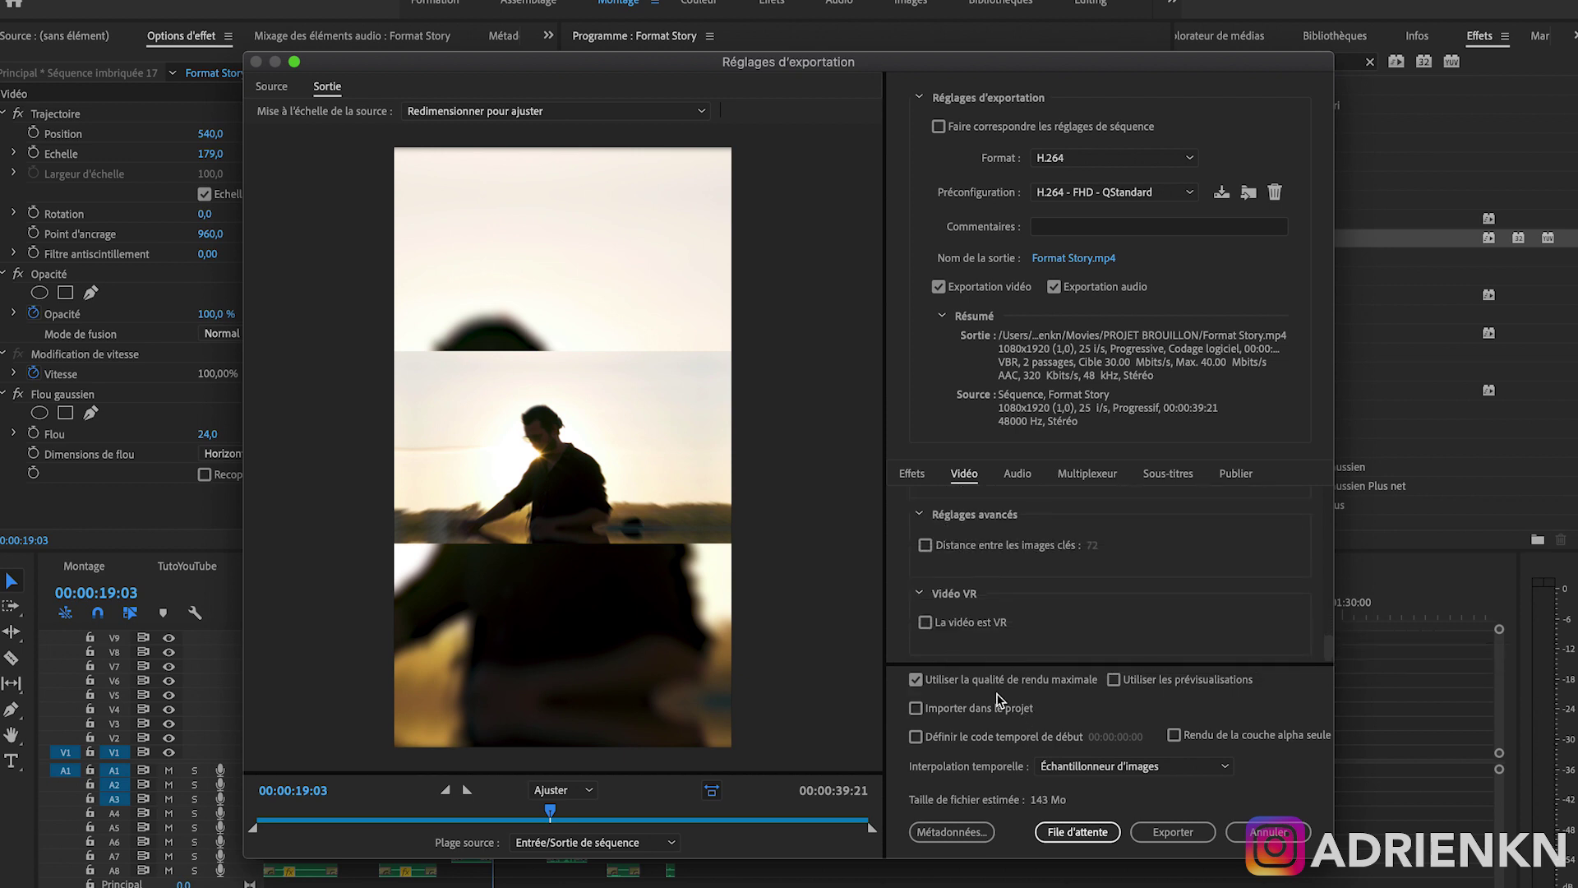
click(1170, 832)
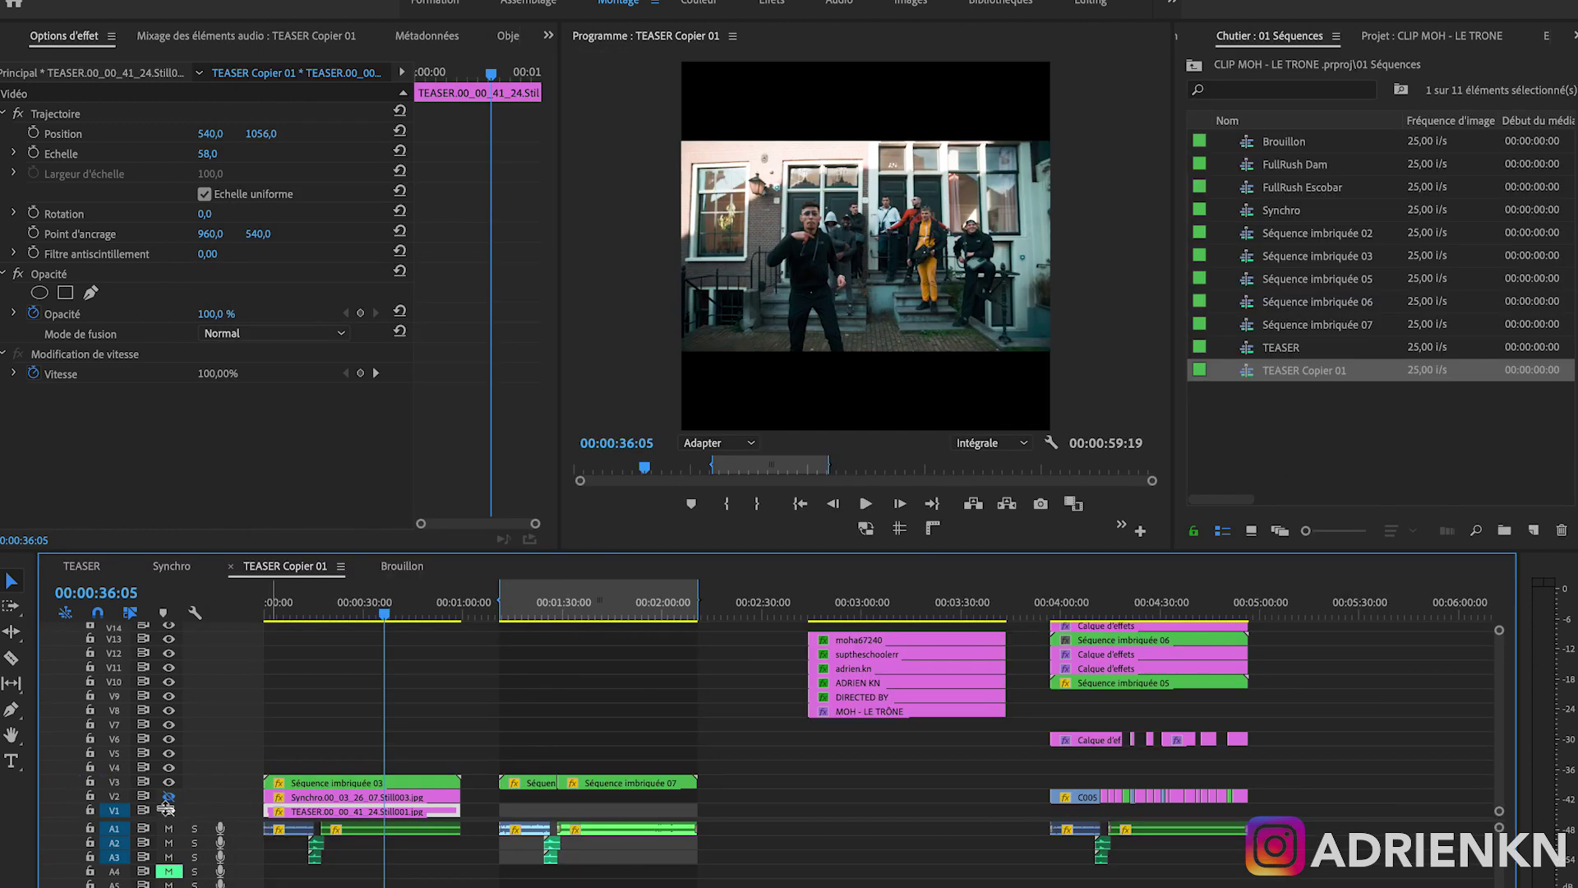
click(167, 810)
- Turn the V2 and V1 track outputs back on and check the MOH - LE TRONE title near 1:46
click(168, 796)
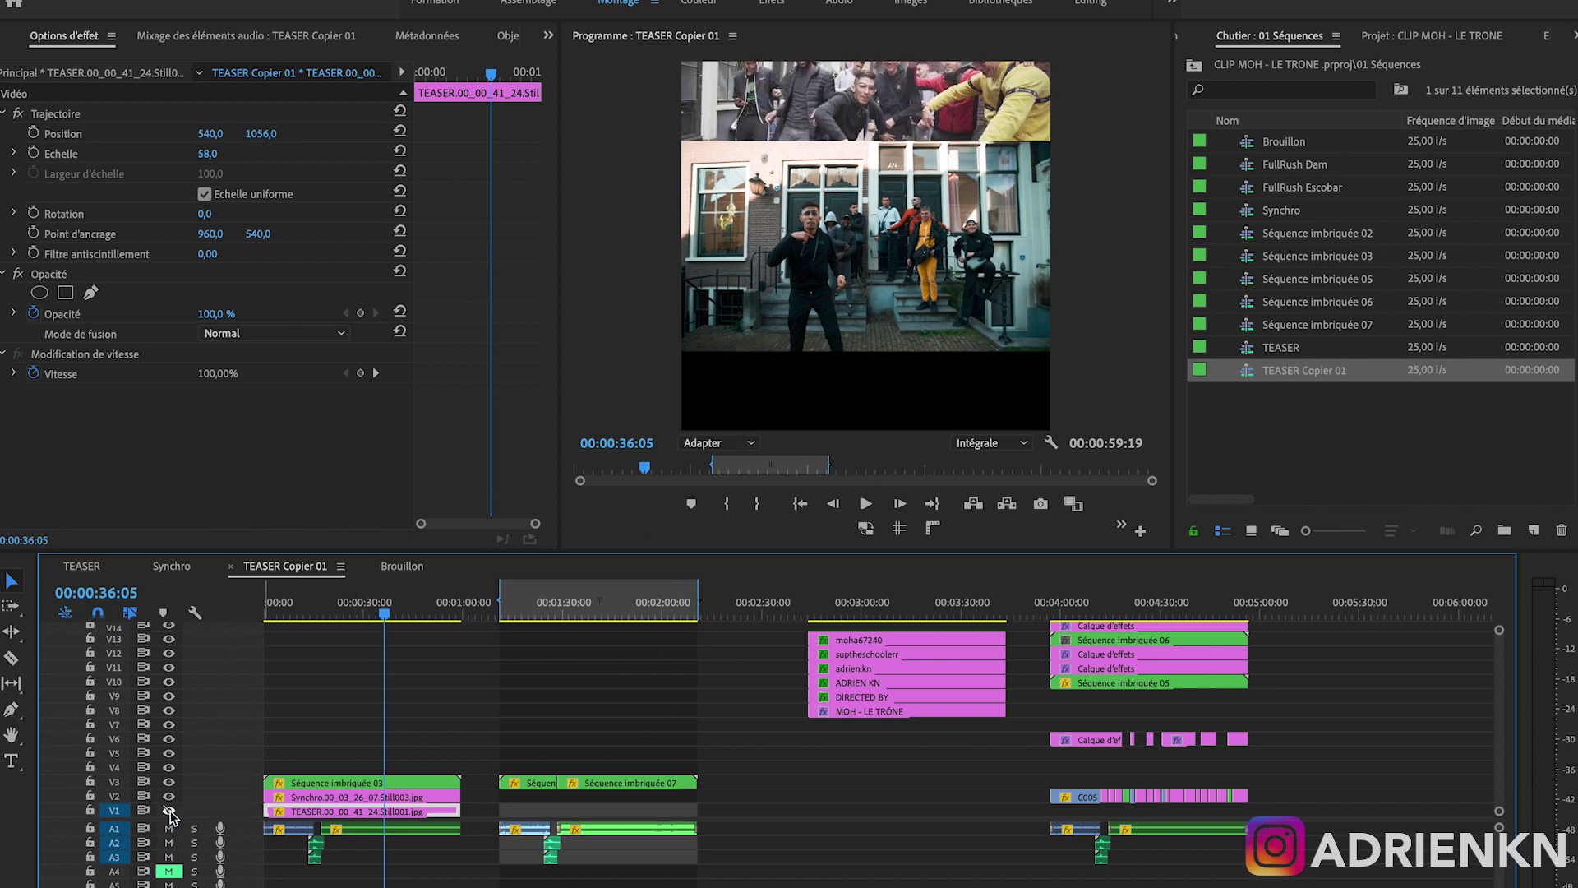
click(168, 811)
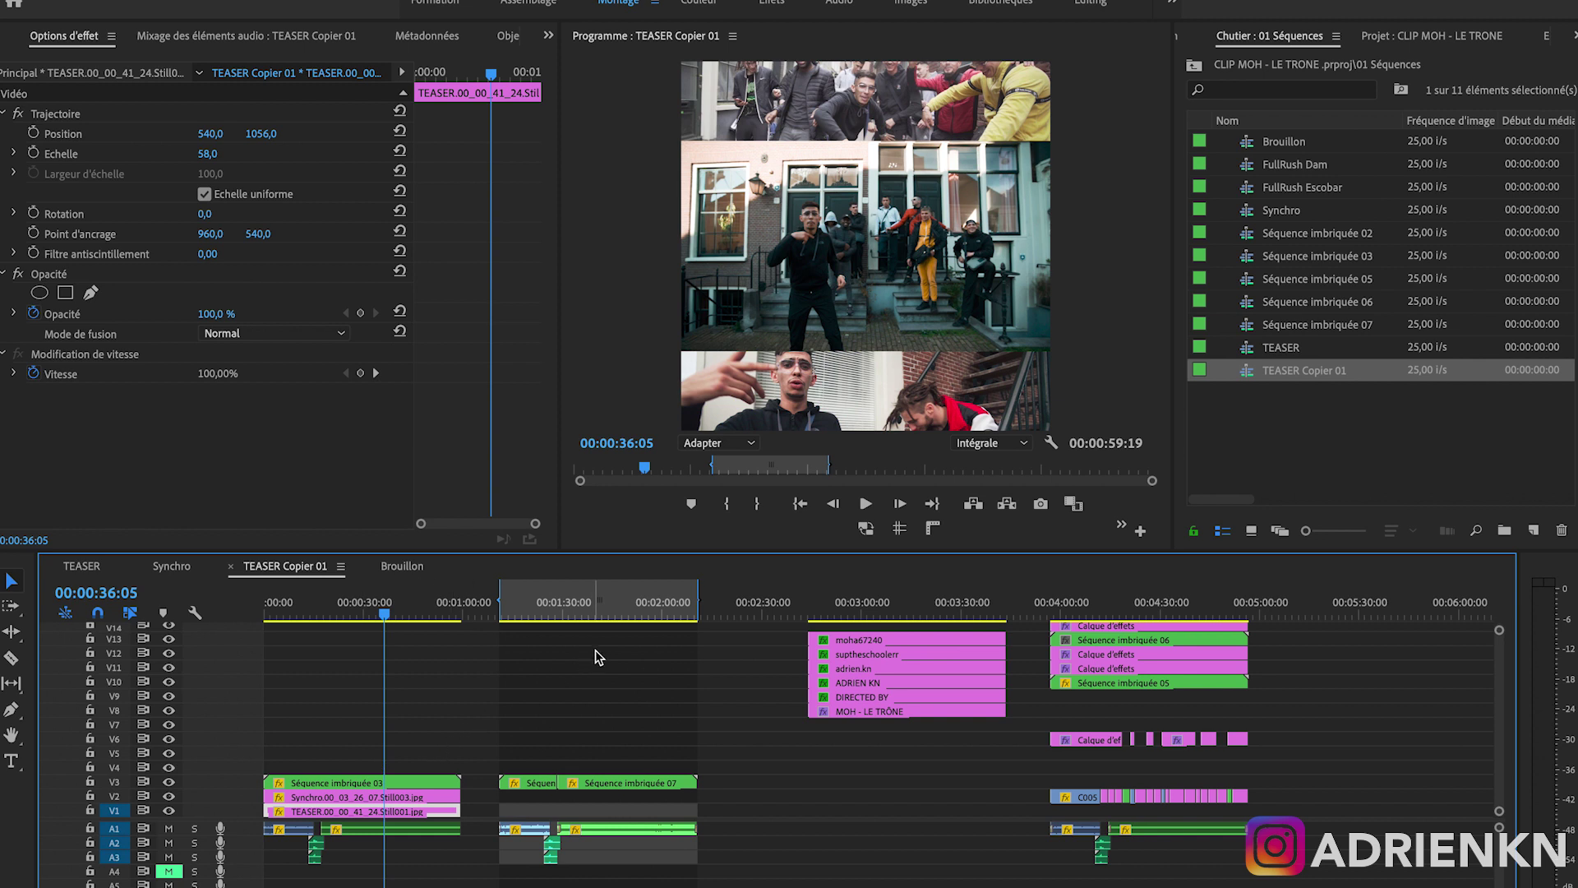
click(618, 616)
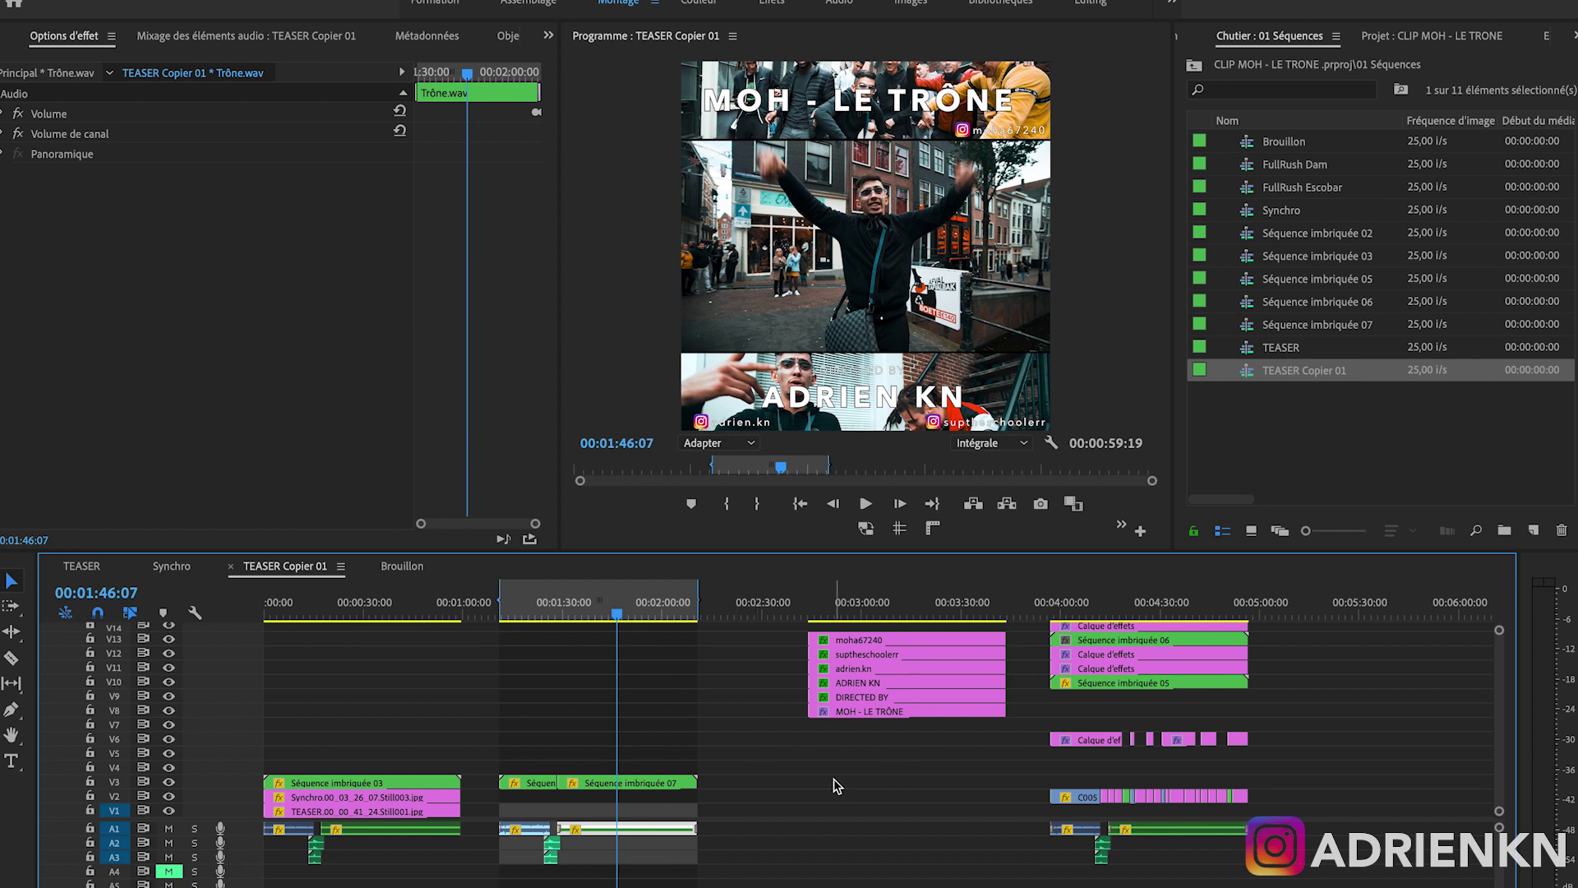
key(space)
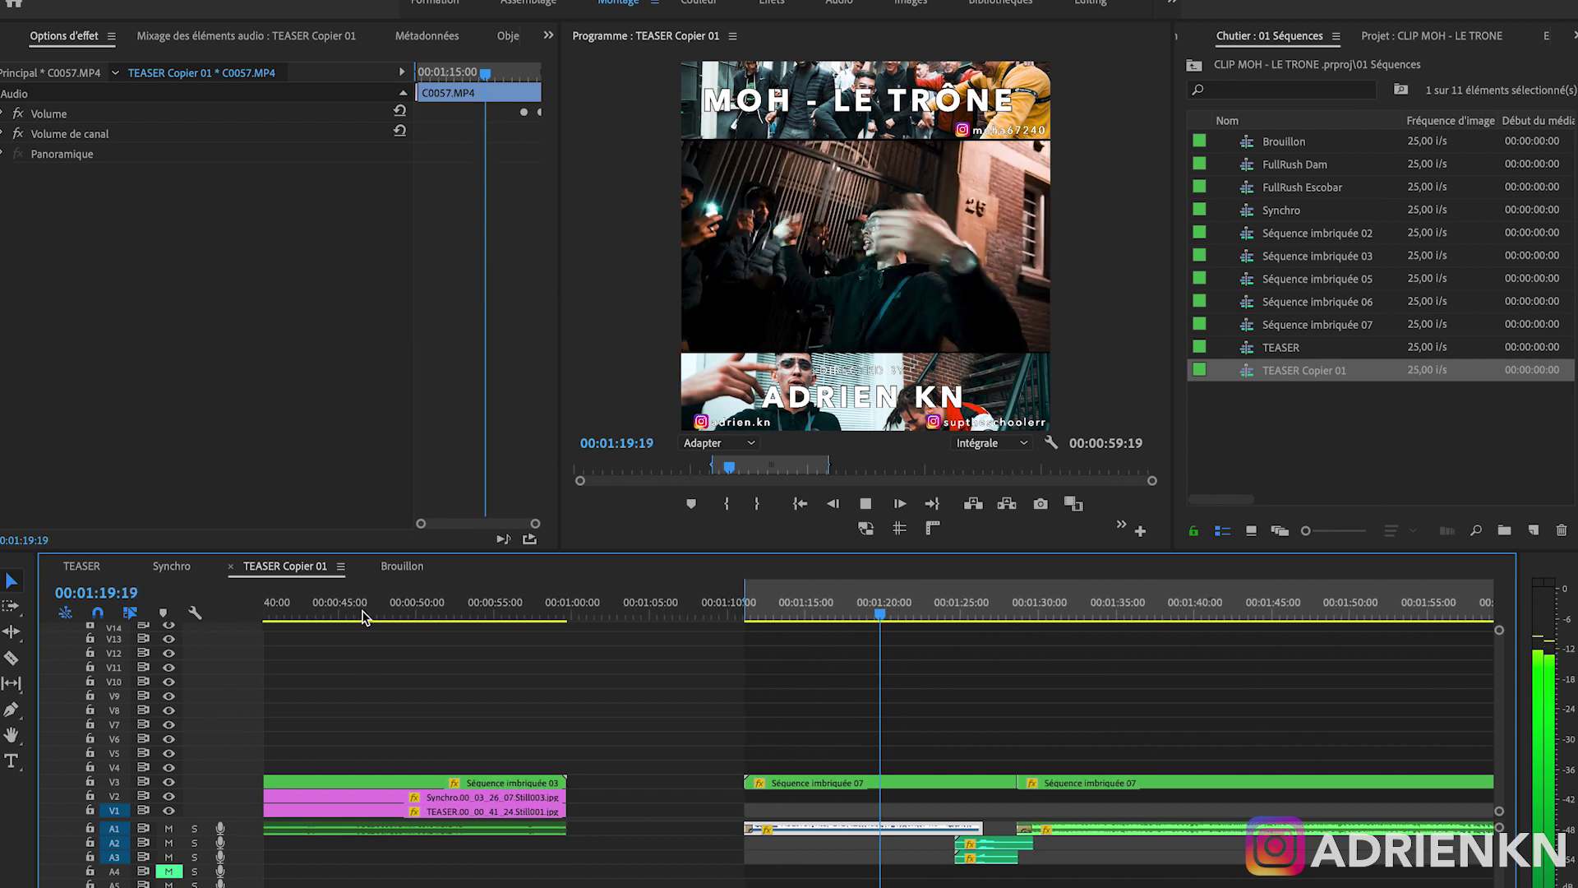